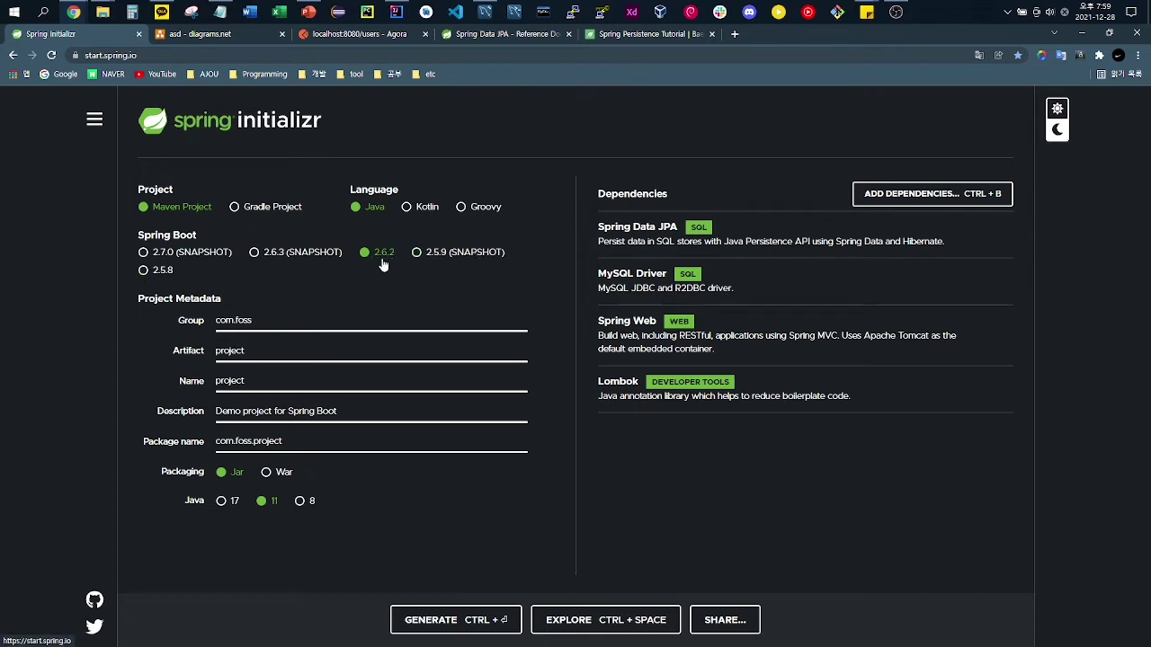
Step: Review the Group and Artifact values in the project metadata of the Spring Boot project
{"action": "left_click", "coordinate": [283, 320]}
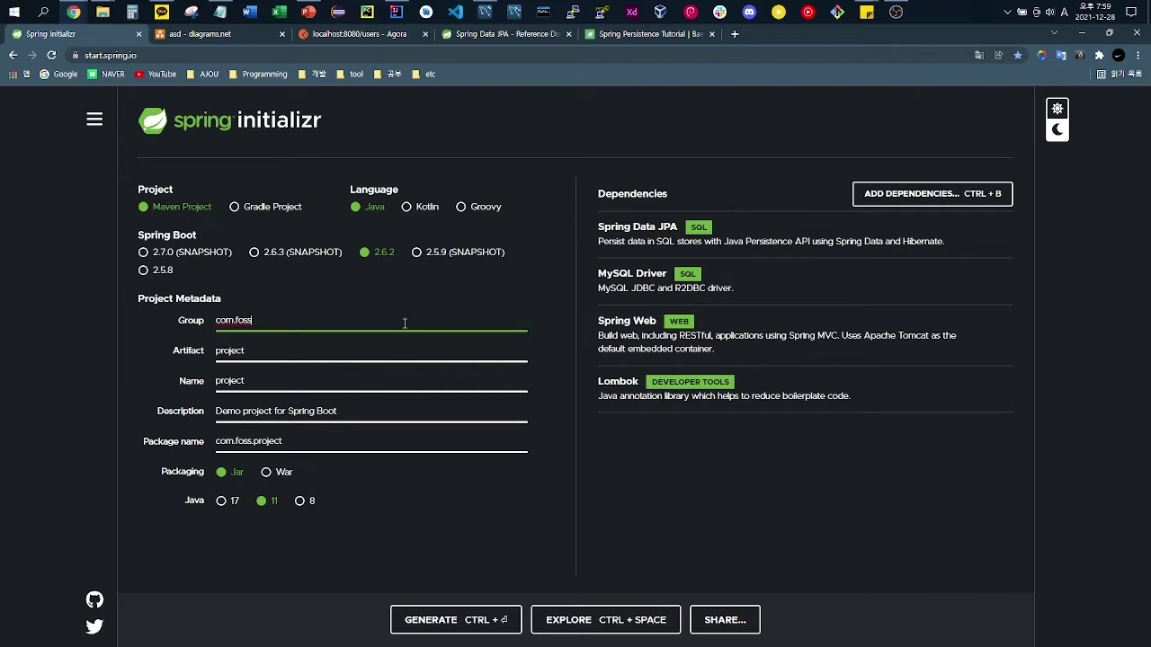
{"action": "key", "text": "ctrl+shift+Left"}
{"action": "left_click", "coordinate": [268, 320]}
{"action": "left_click", "coordinate": [144, 338]}
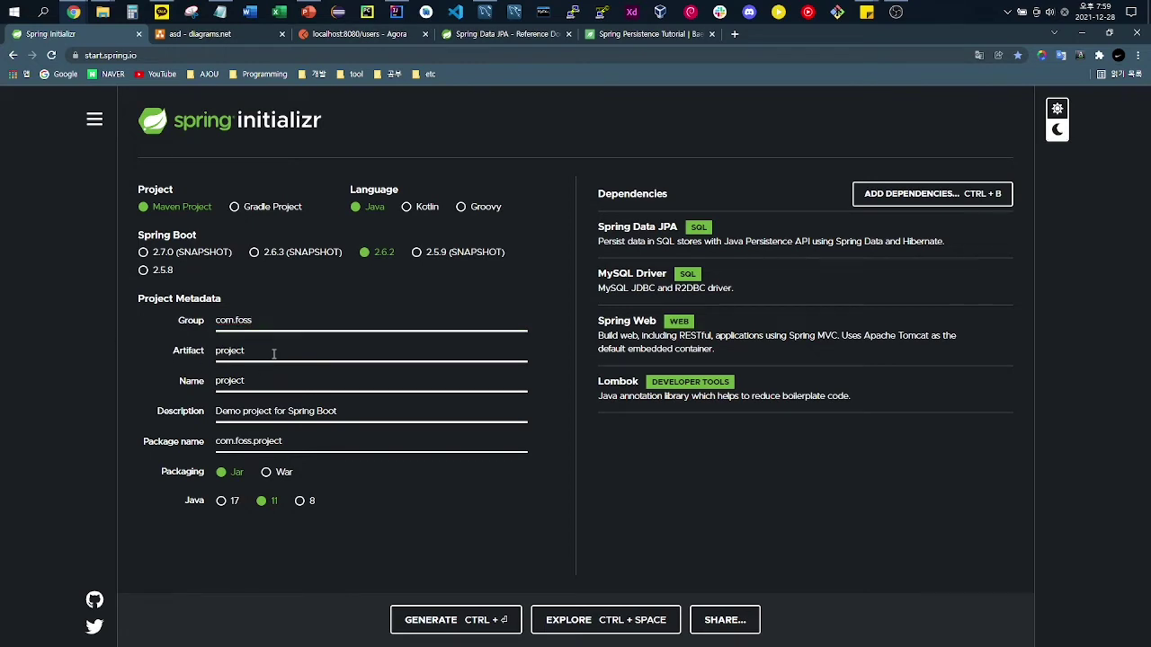
{"action": "left_click_drag", "start_coordinate": [275, 353], "coordinate": [128, 353]}
{"action": "left_click", "coordinate": [128, 353]}
{"action": "left_click_drag", "start_coordinate": [264, 356], "coordinate": [205, 355]}
{"action": "left_click", "coordinate": [294, 309]}
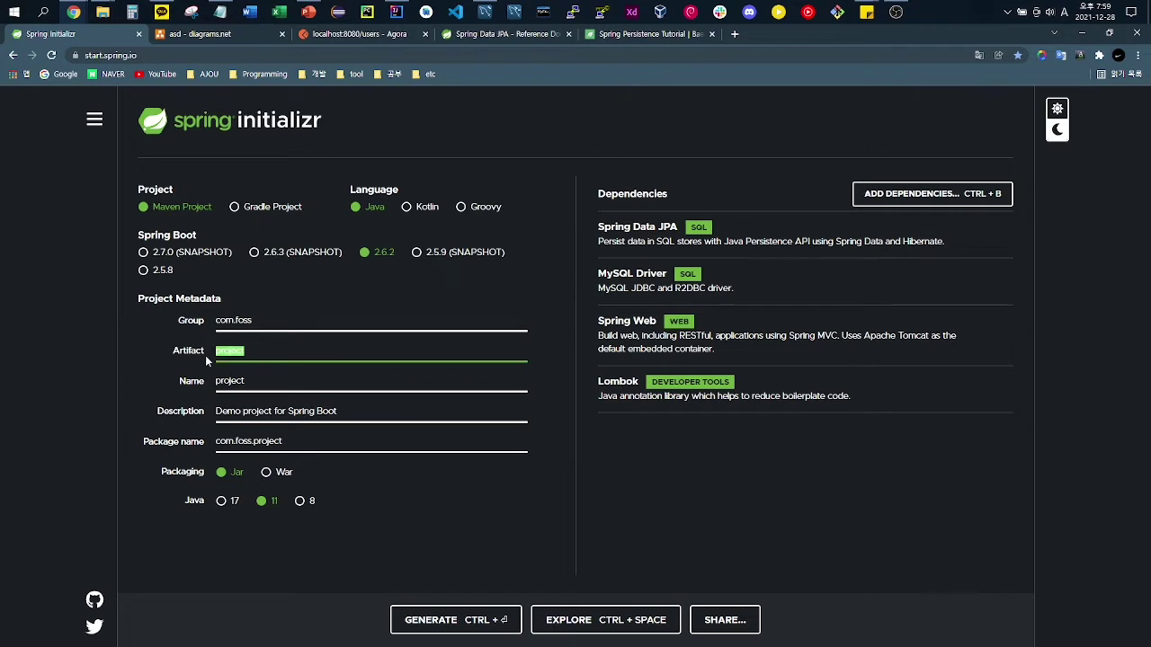
{"action": "left_click", "coordinate": [330, 308]}
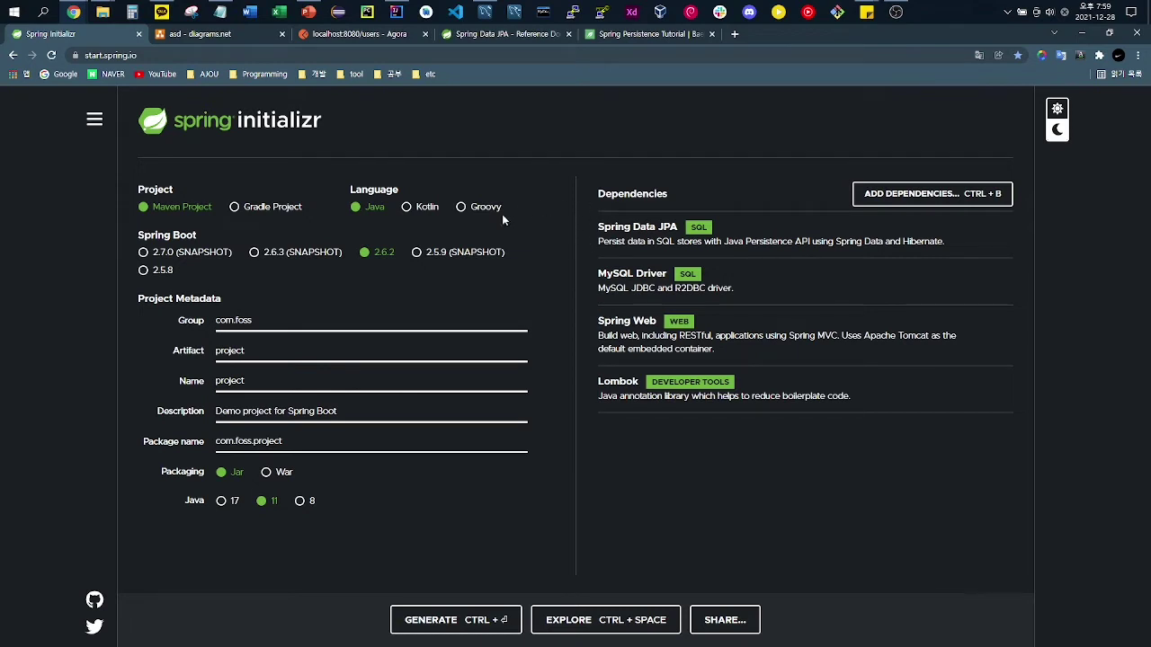
Step: Review the project's selected dependencies, including Spring Data JPA, Spring Web and Lombok with its description
{"action": "left_click_drag", "start_coordinate": [669, 193], "coordinate": [708, 173]}
{"action": "left_click", "coordinate": [730, 172]}
{"action": "left_click_drag", "start_coordinate": [604, 196], "coordinate": [736, 187]}
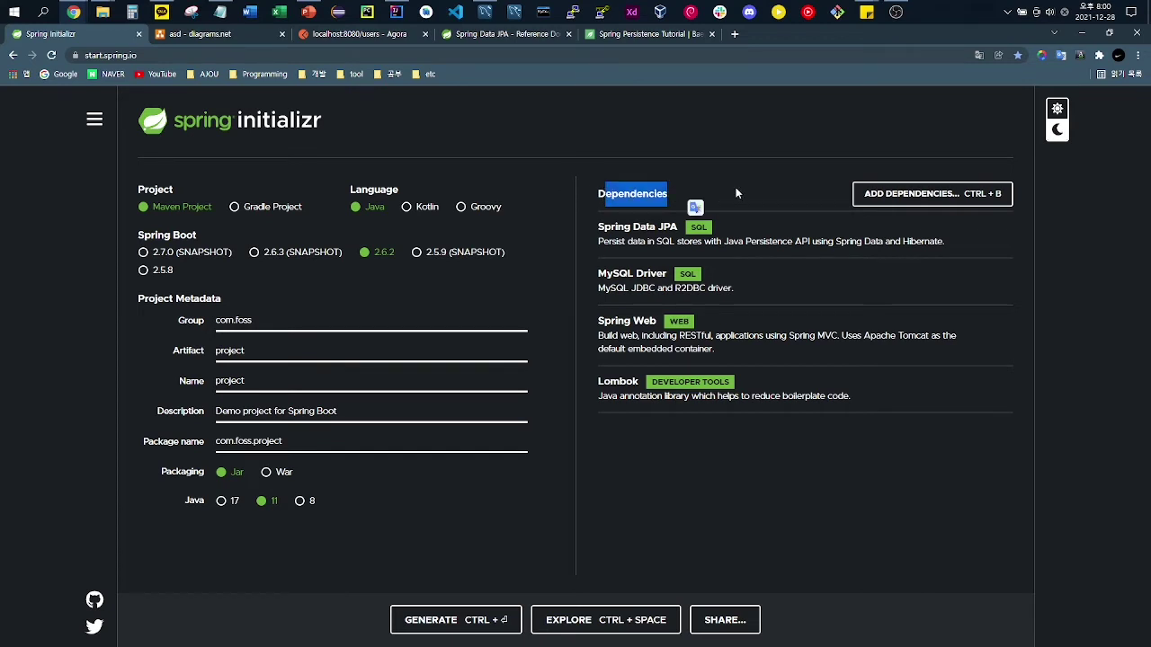
{"action": "left_click", "coordinate": [735, 187]}
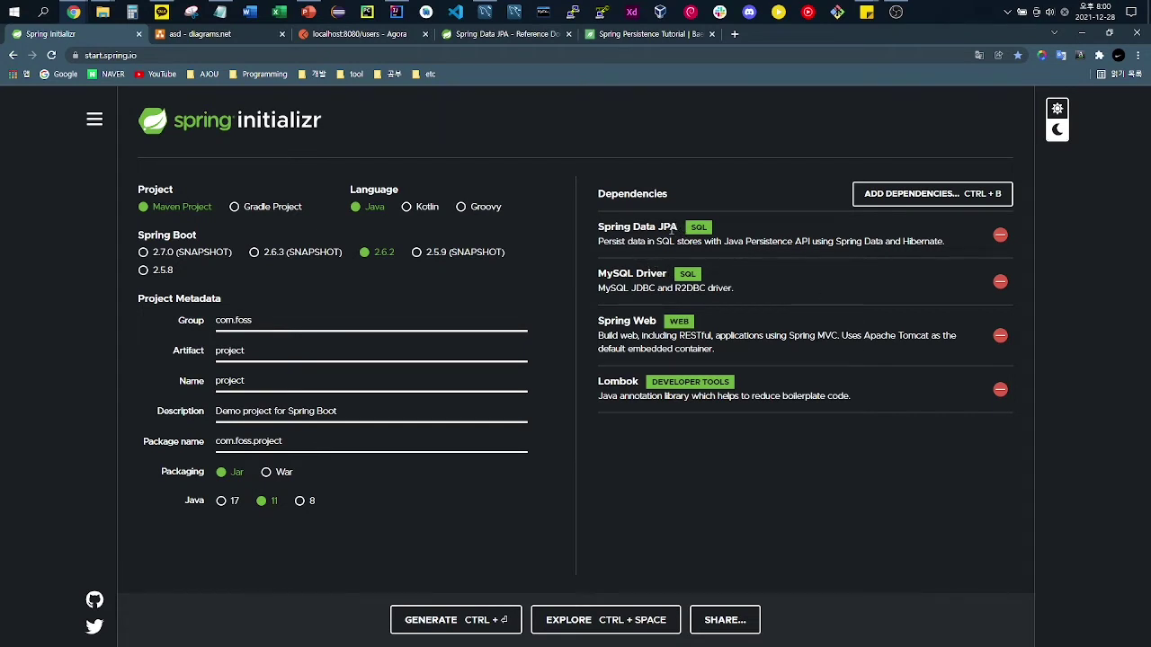
{"action": "left_click_drag", "start_coordinate": [672, 231], "coordinate": [594, 173]}
{"action": "left_click", "coordinate": [639, 204]}
{"action": "left_click_drag", "start_coordinate": [599, 321], "coordinate": [662, 324]}
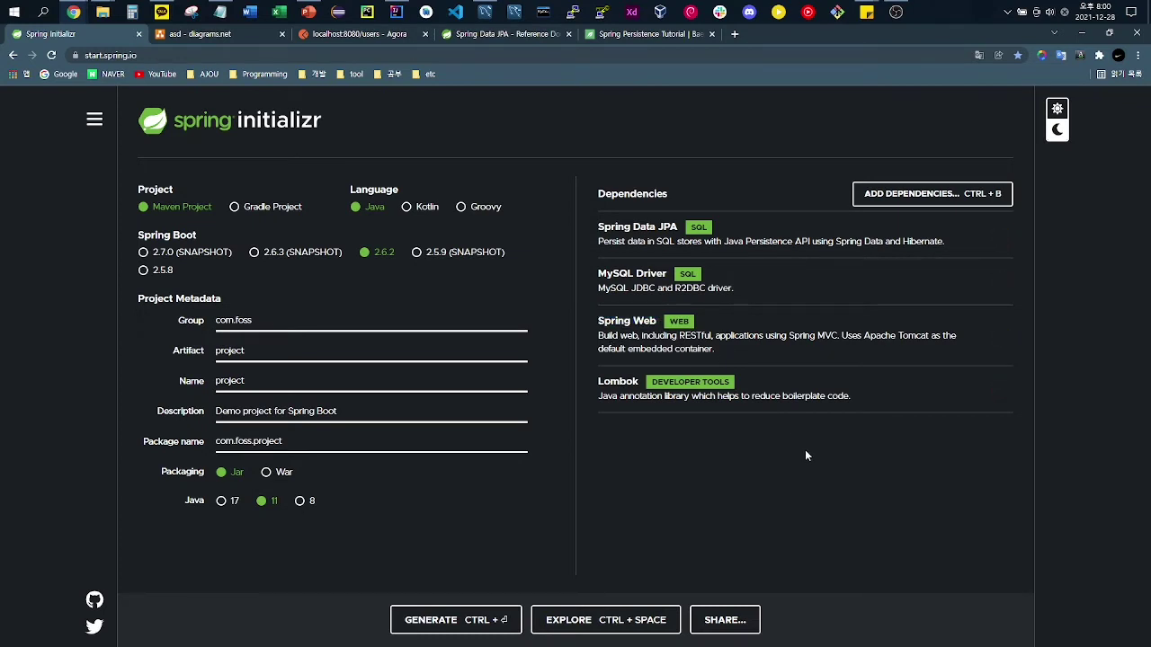
{"action": "left_click", "coordinate": [642, 348]}
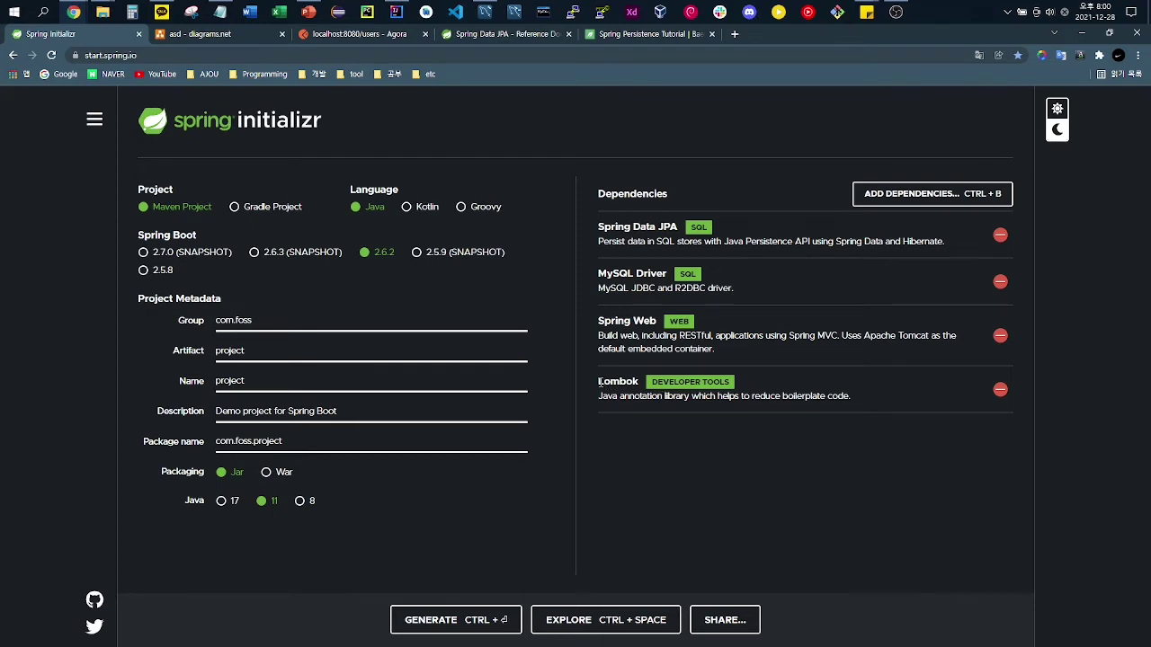
{"action": "left_click_drag", "start_coordinate": [599, 381], "coordinate": [641, 382]}
{"action": "left_click", "coordinate": [674, 438]}
{"action": "left_click_drag", "start_coordinate": [598, 381], "coordinate": [639, 382]}
{"action": "left_click", "coordinate": [653, 441]}
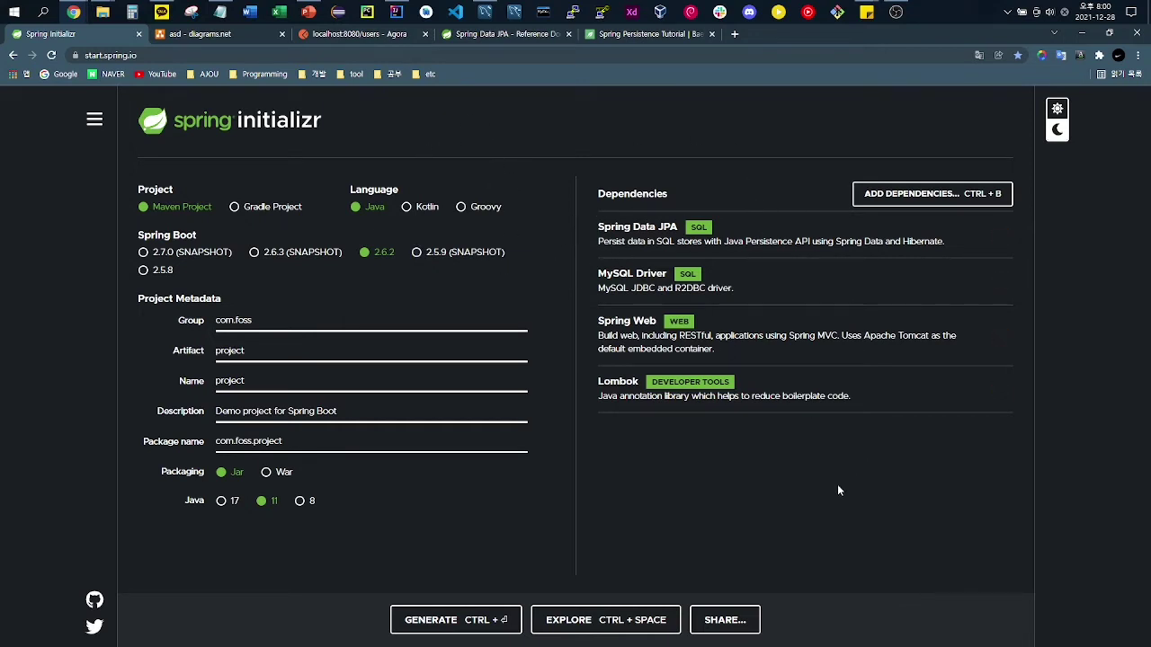
{"action": "left_click_drag", "start_coordinate": [856, 396], "coordinate": [657, 430]}
{"action": "left_click", "coordinate": [656, 459]}
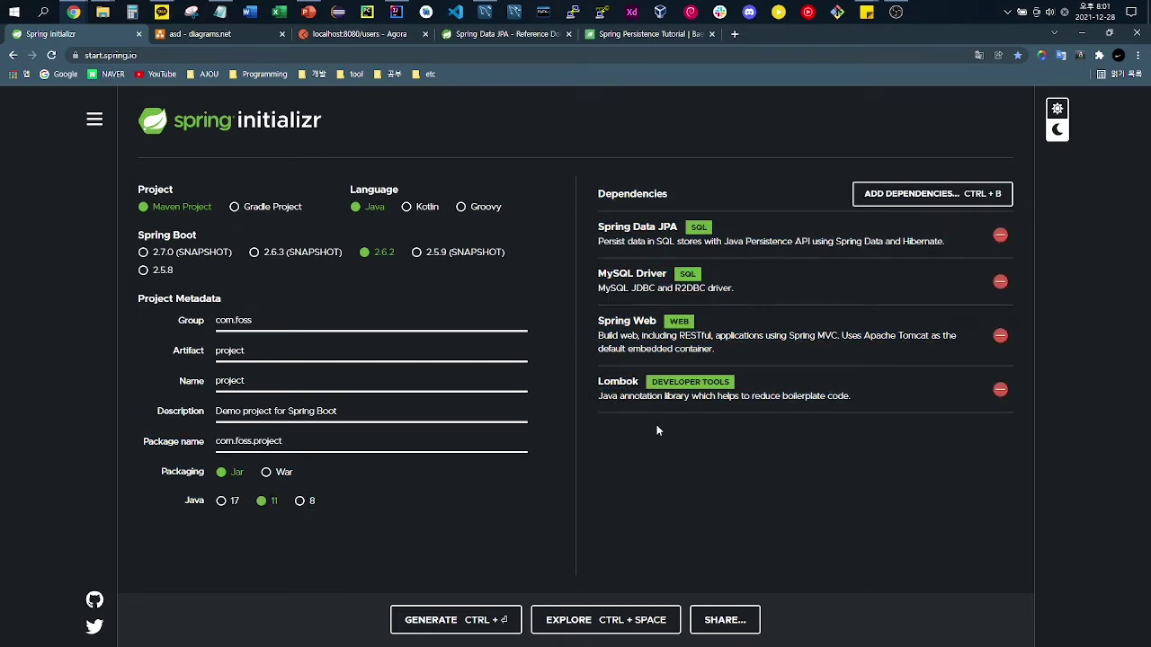
Step: Browse the available dependencies from Developer Tools through Web, Security and SQL to NoSQL, and close the list without adding any
{"action": "left_click", "coordinate": [882, 200]}
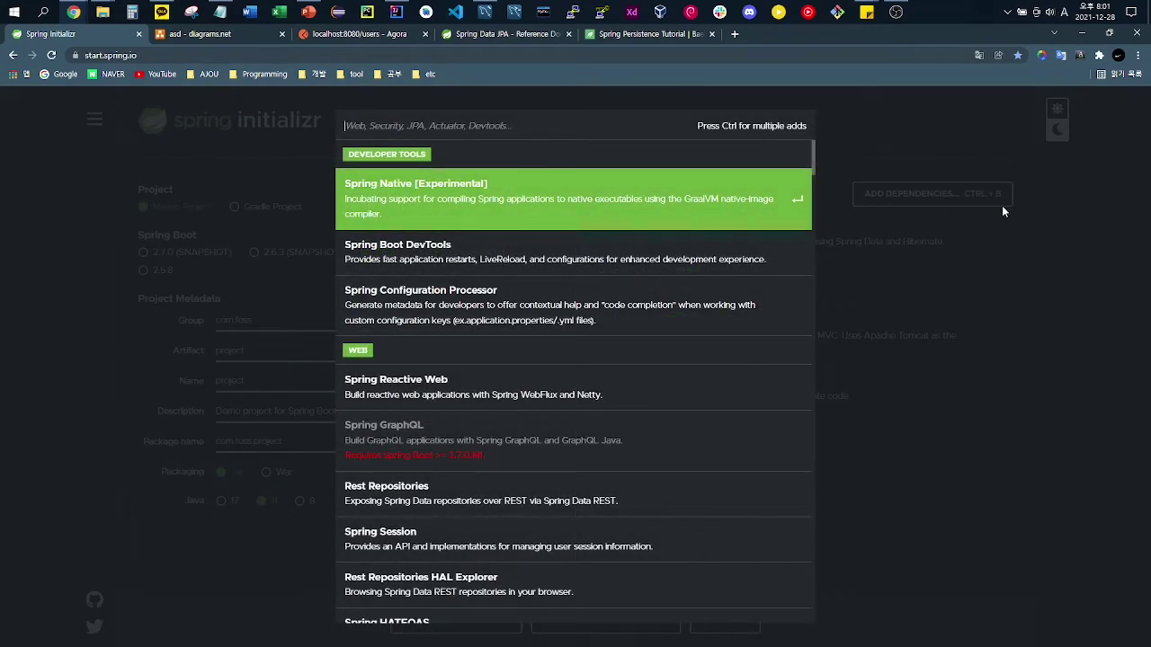
{"action": "scroll", "coordinate": [483, 270], "scroll_direction": "down", "scroll_amount": 3}
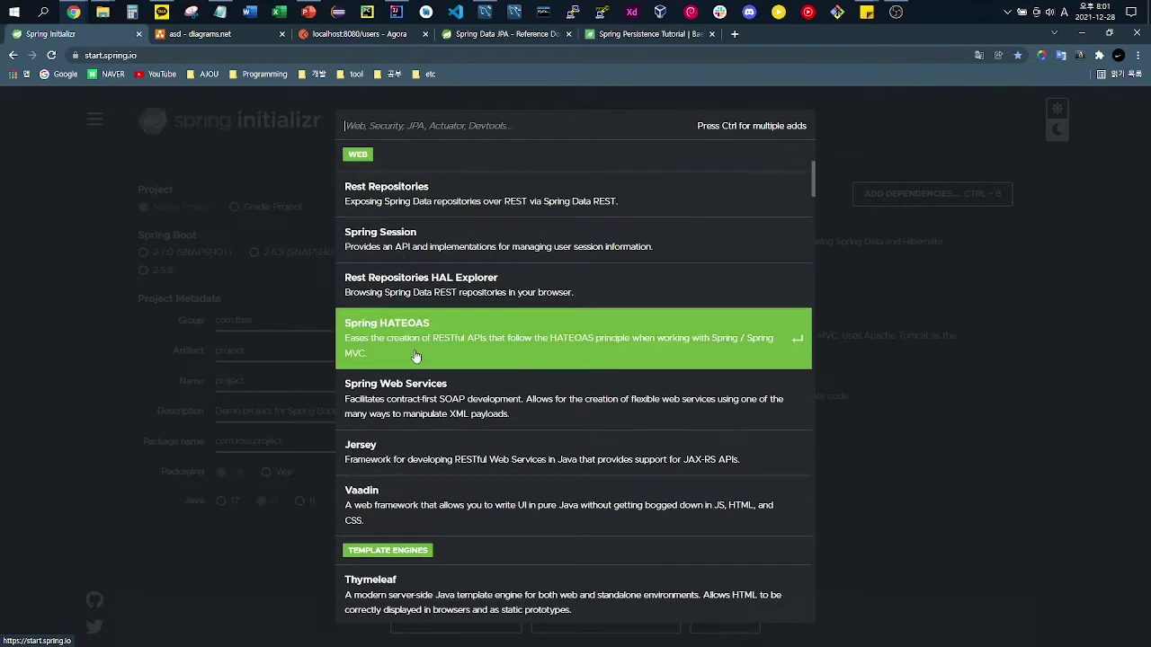
{"action": "scroll", "coordinate": [459, 320], "scroll_direction": "down", "scroll_amount": 5}
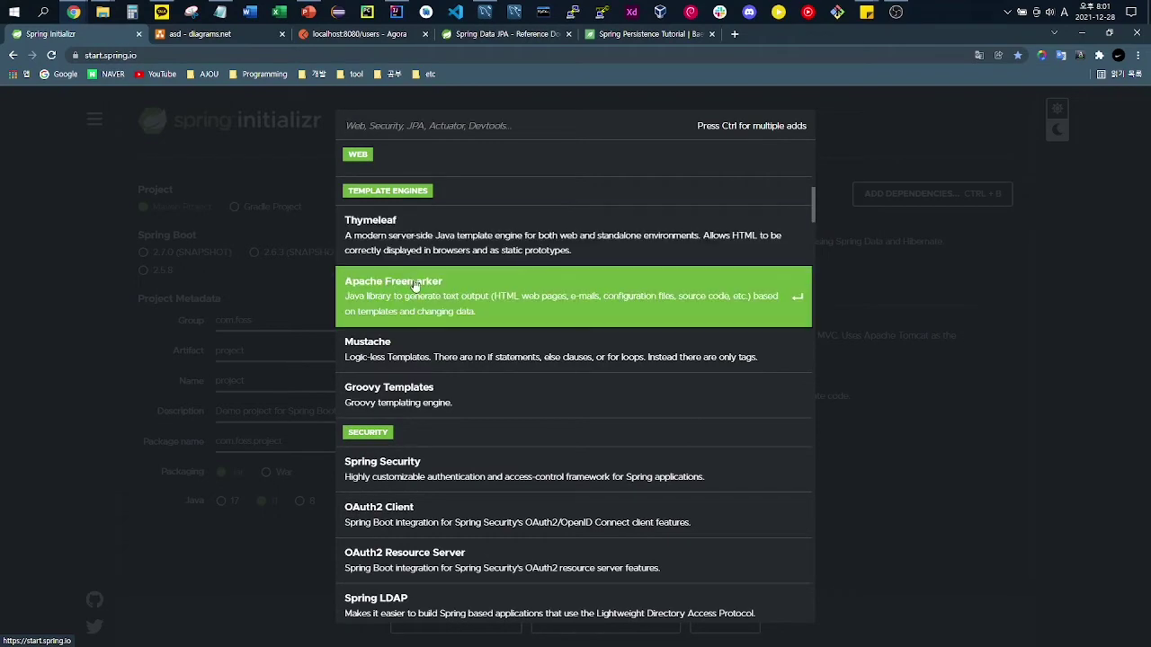
{"action": "scroll", "coordinate": [442, 290], "scroll_direction": "down", "scroll_amount": 2}
{"action": "scroll", "coordinate": [491, 268], "scroll_direction": "down", "scroll_amount": 2}
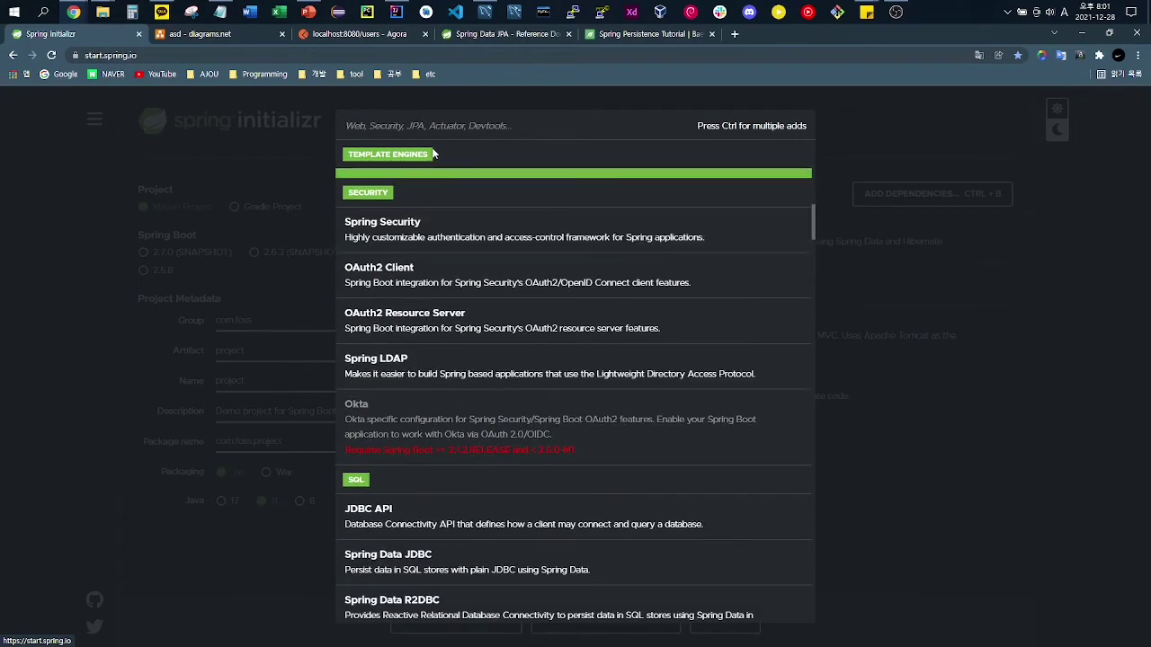
{"action": "scroll", "coordinate": [401, 284], "scroll_direction": "down", "scroll_amount": 3}
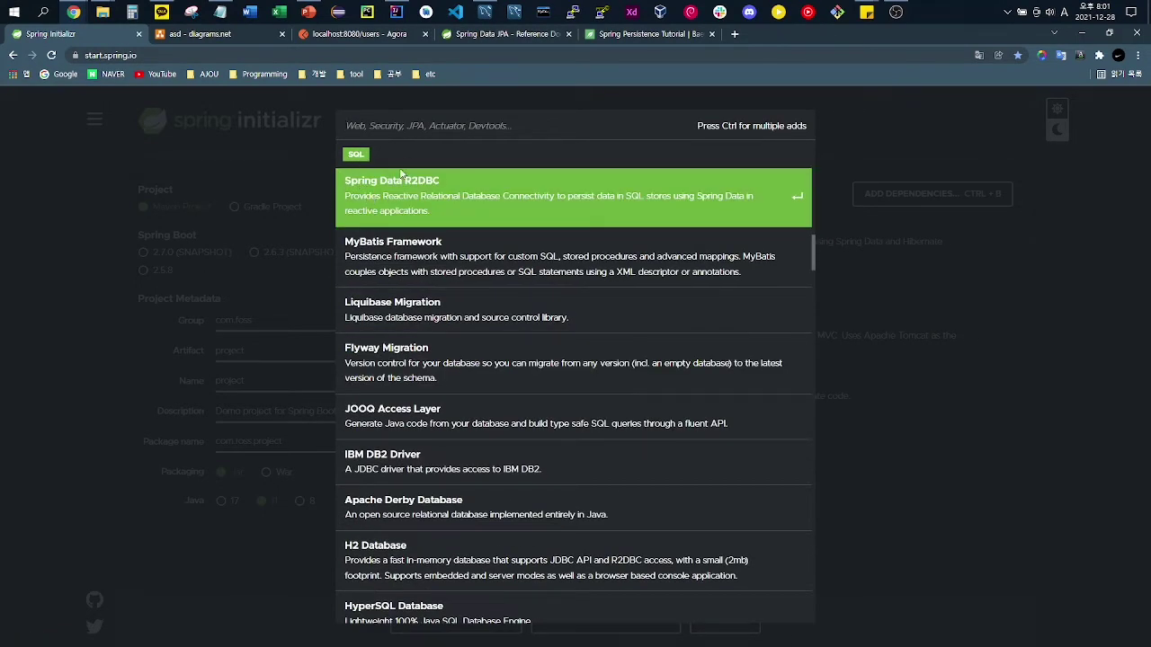
{"action": "scroll", "coordinate": [401, 180], "scroll_direction": "up", "scroll_amount": 2}
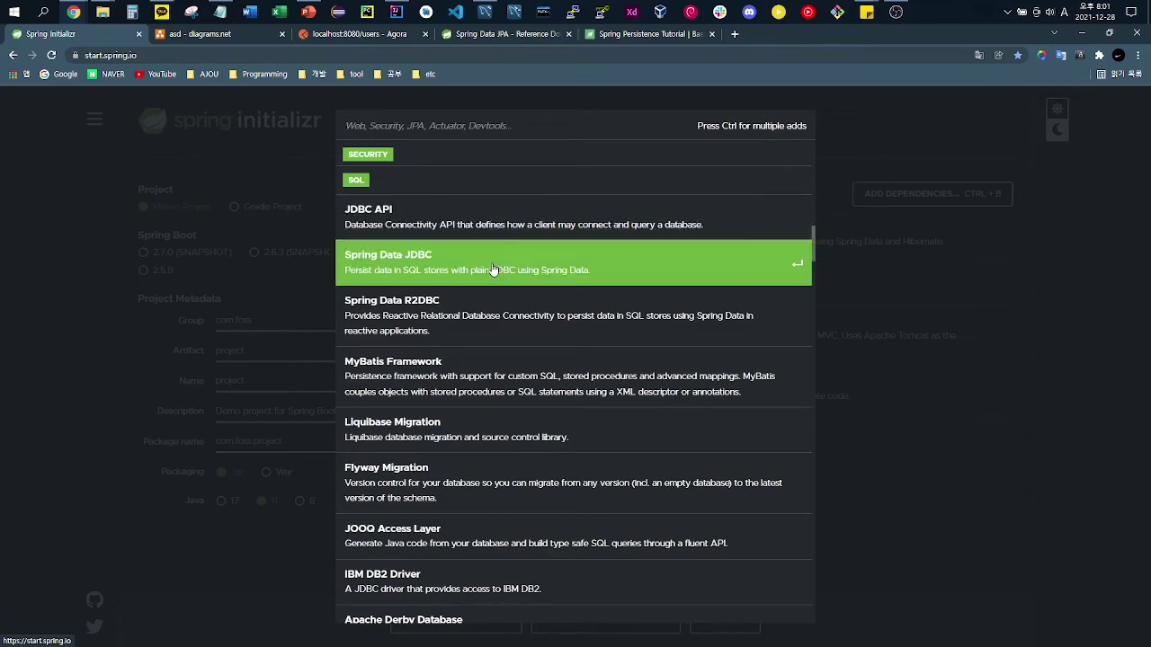
{"action": "scroll", "coordinate": [435, 210], "scroll_direction": "down", "scroll_amount": 1}
{"action": "scroll", "coordinate": [441, 261], "scroll_direction": "up", "scroll_amount": 2}
{"action": "scroll", "coordinate": [445, 262], "scroll_direction": "down", "scroll_amount": 2}
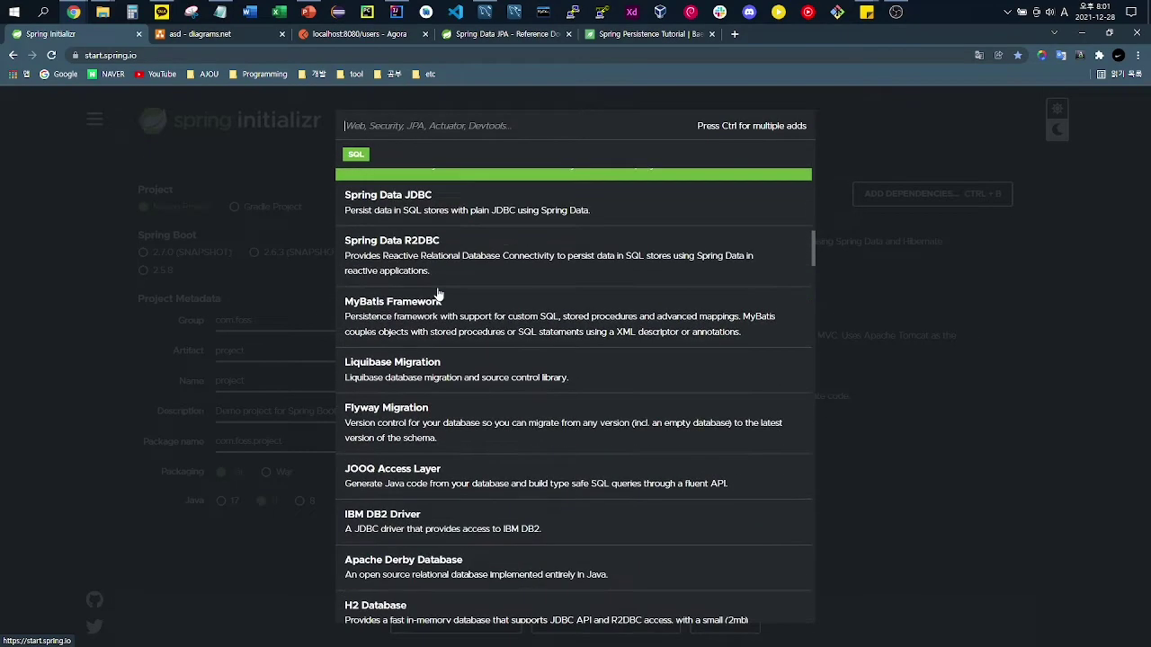
{"action": "scroll", "coordinate": [386, 259], "scroll_direction": "up", "scroll_amount": 1}
{"action": "scroll", "coordinate": [375, 259], "scroll_direction": "down", "scroll_amount": 9}
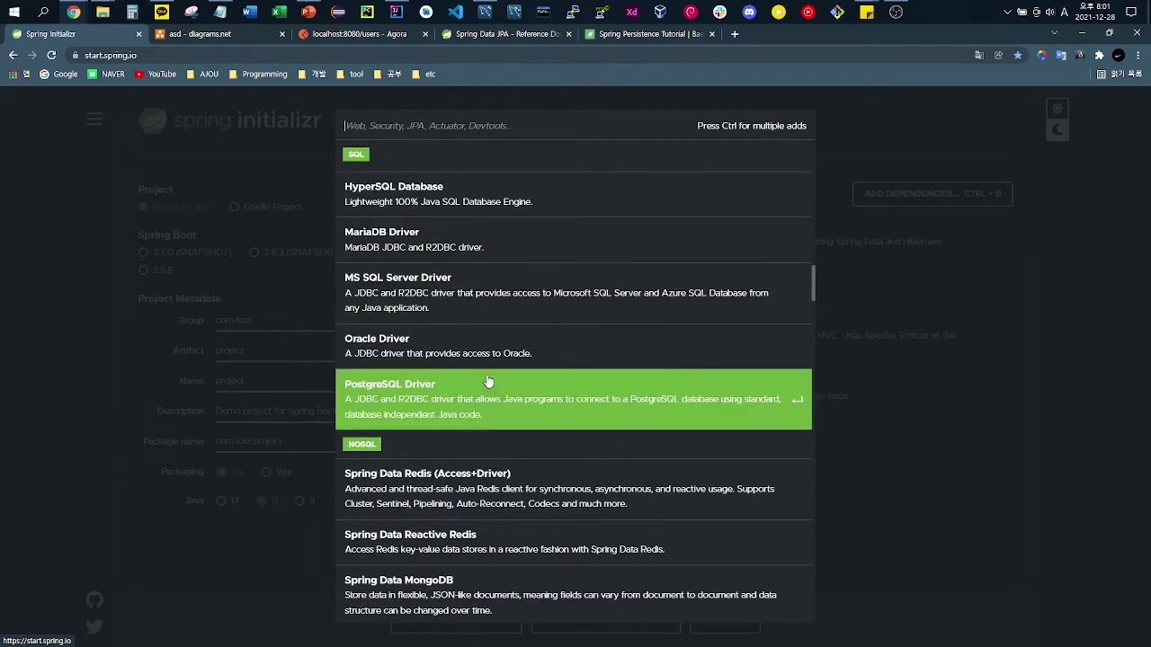
{"action": "scroll", "coordinate": [476, 383], "scroll_direction": "down", "scroll_amount": 3}
{"action": "scroll", "coordinate": [424, 392], "scroll_direction": "down", "scroll_amount": 10}
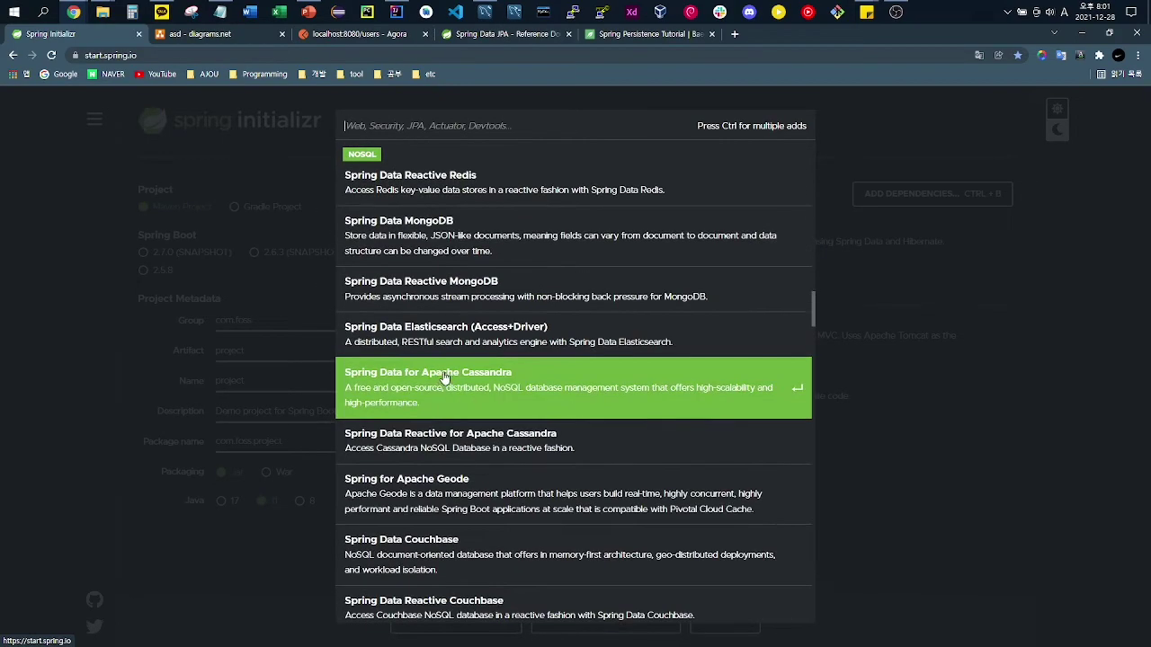
{"action": "left_click", "coordinate": [970, 307]}
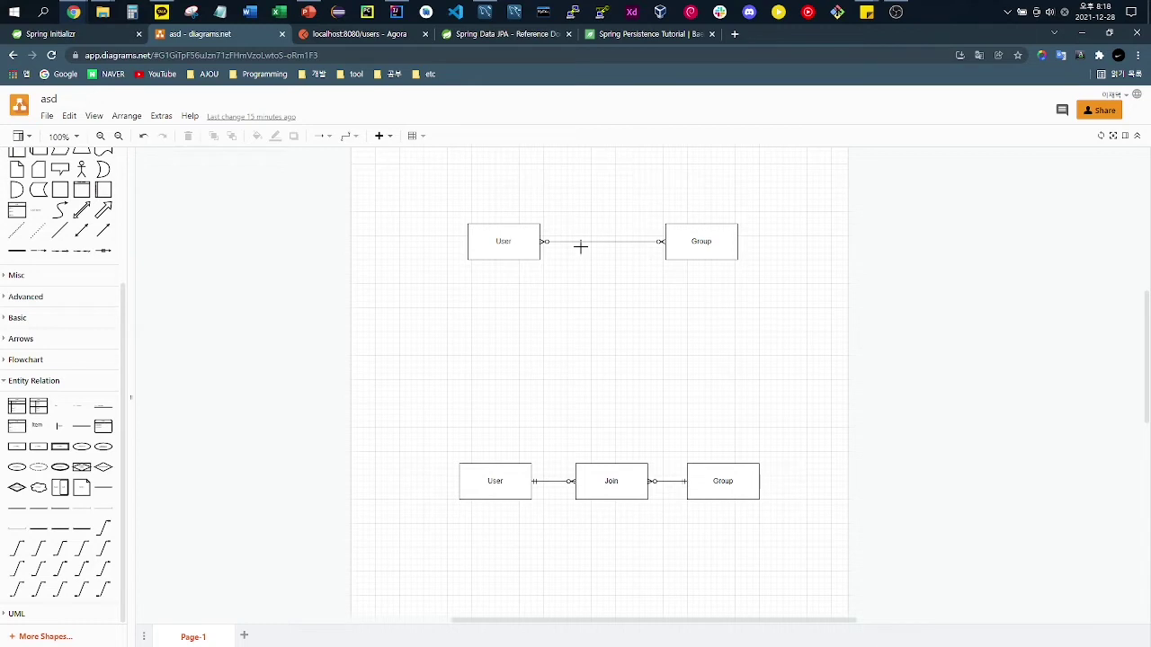
Step: Examine the direct many-to-many relationship between User and Group in the asd entity diagram on diagrams.net
{"action": "left_click_drag", "start_coordinate": [441, 193], "coordinate": [768, 306]}
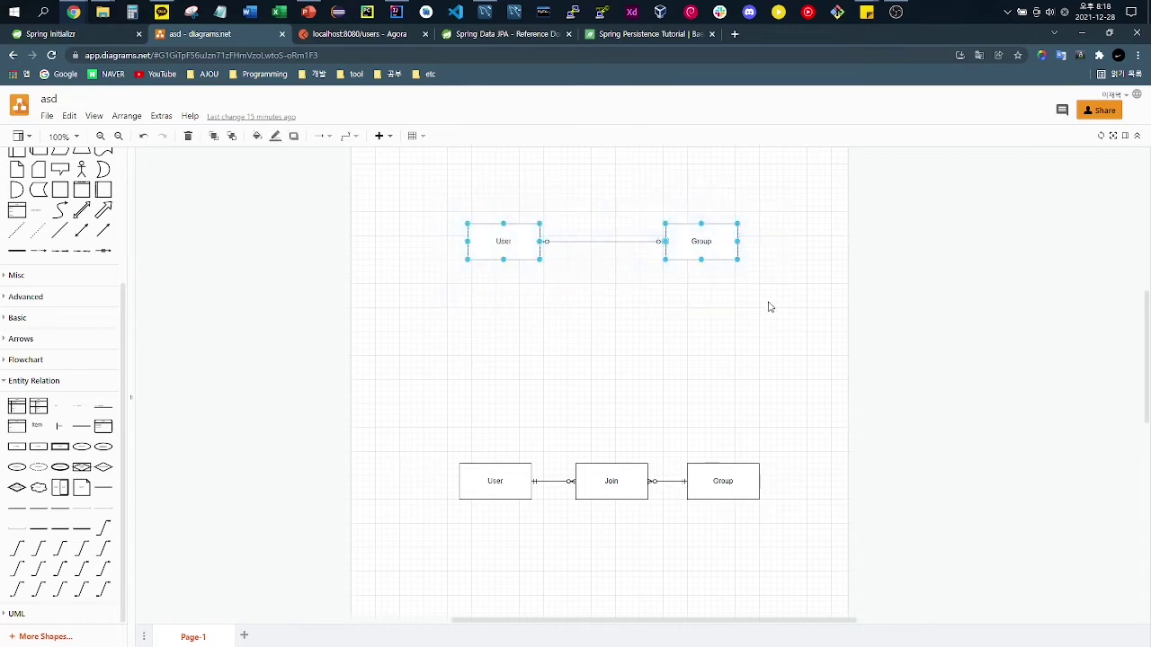
{"action": "left_click", "coordinate": [759, 306]}
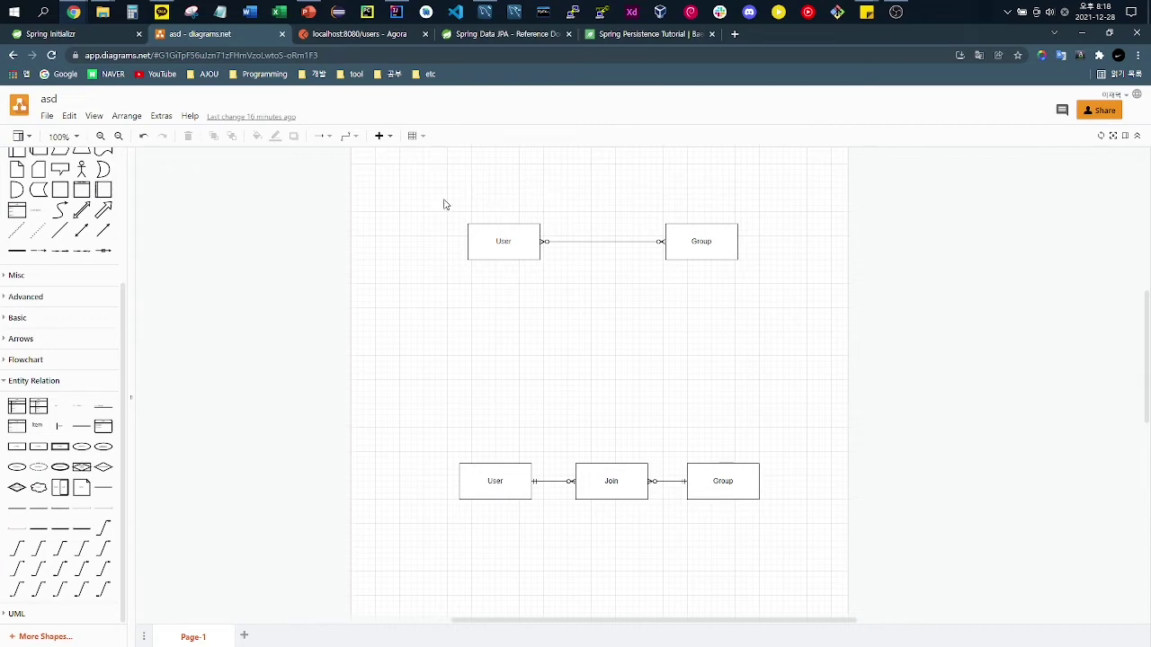
{"action": "left_click_drag", "start_coordinate": [443, 198], "coordinate": [792, 311]}
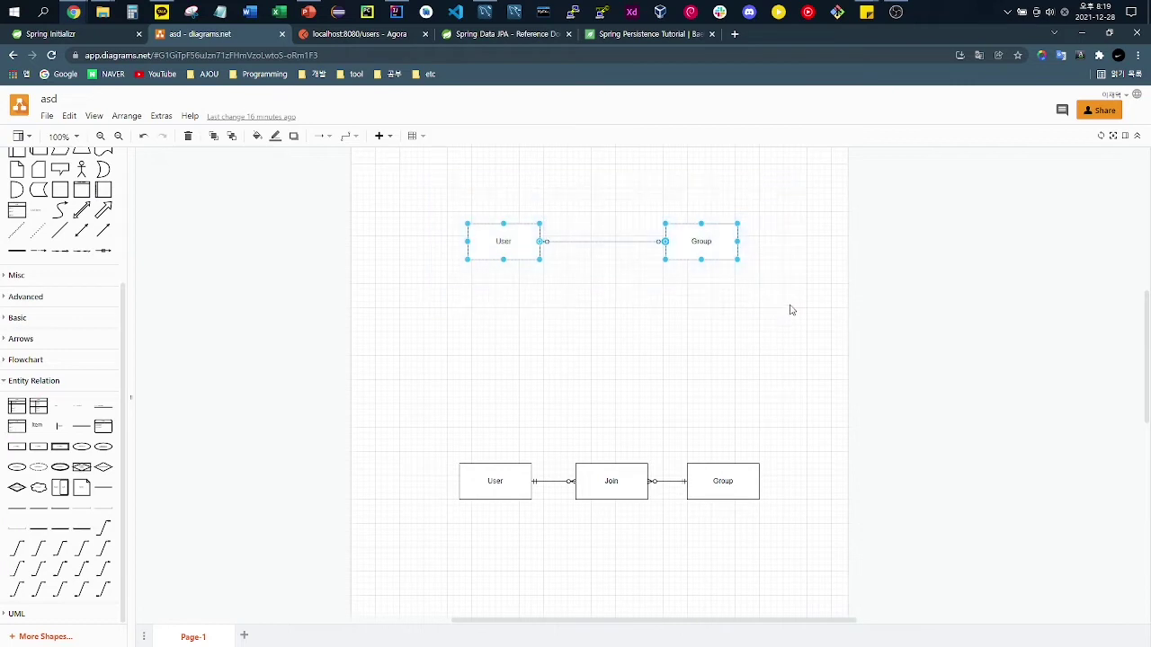
{"action": "left_click", "coordinate": [750, 309]}
{"action": "left_click_drag", "start_coordinate": [439, 191], "coordinate": [784, 310]}
{"action": "left_click_drag", "start_coordinate": [417, 418], "coordinate": [783, 557]}
{"action": "left_click", "coordinate": [612, 406]}
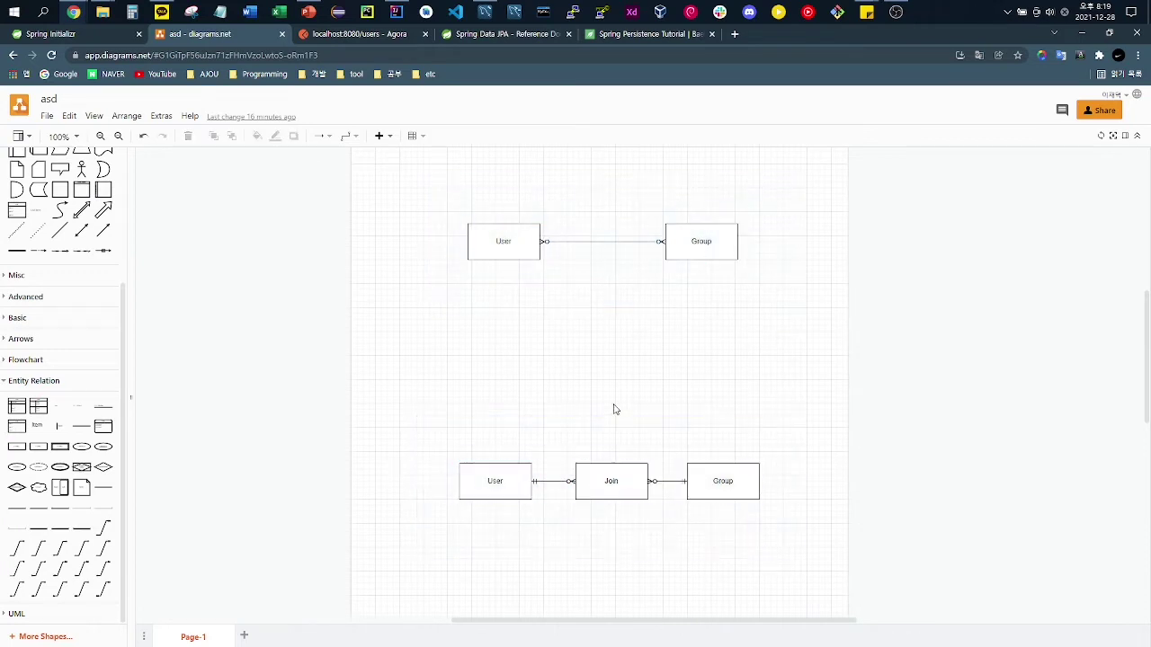
{"action": "left_click_drag", "start_coordinate": [444, 191], "coordinate": [794, 323]}
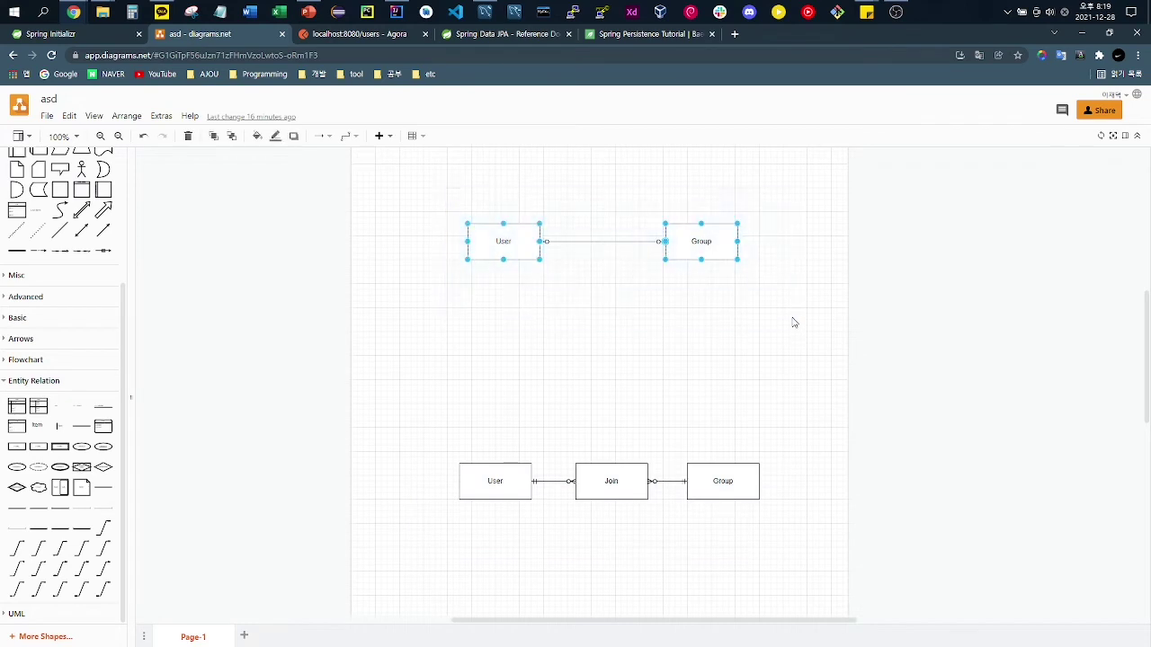
{"action": "left_click", "coordinate": [510, 256]}
{"action": "left_click", "coordinate": [694, 244]}
{"action": "left_click", "coordinate": [504, 246]}
{"action": "left_click_drag", "start_coordinate": [632, 183], "coordinate": [765, 300]}
{"action": "left_click_drag", "start_coordinate": [645, 186], "coordinate": [775, 304]}
{"action": "left_click_drag", "start_coordinate": [412, 164], "coordinate": [604, 307]}
{"action": "left_click", "coordinate": [541, 193]}
{"action": "left_click_drag", "start_coordinate": [501, 187], "coordinate": [693, 310]}
{"action": "left_click", "coordinate": [680, 326]}
{"action": "scroll", "coordinate": [684, 344], "scroll_direction": "down", "scroll_amount": 1}
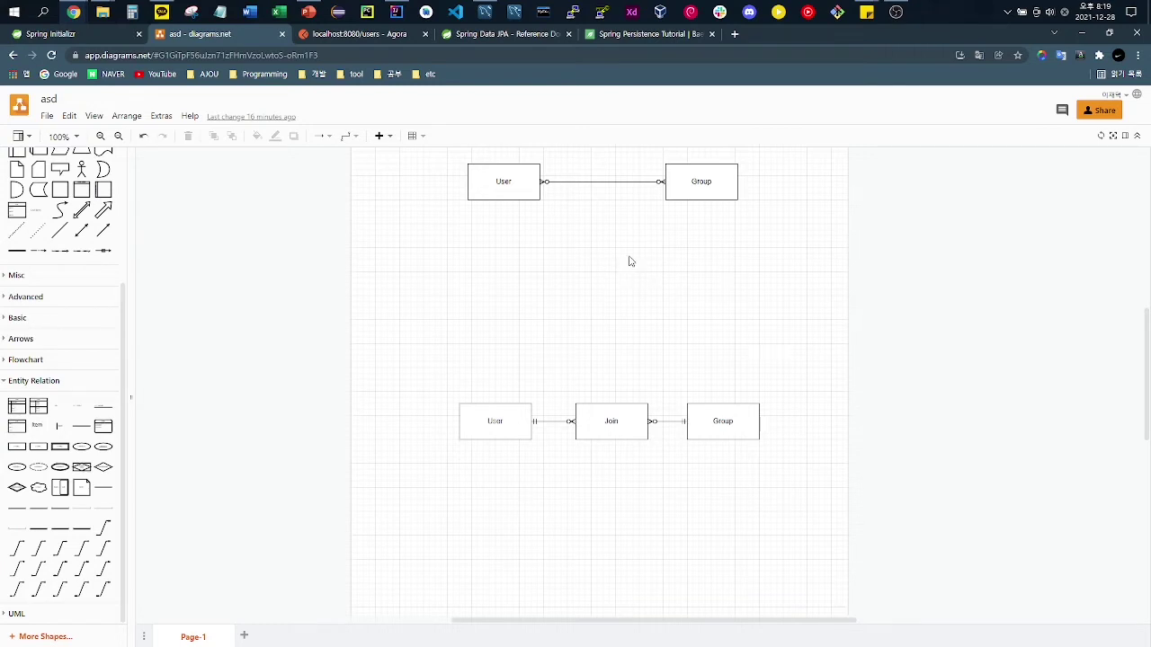
{"action": "scroll", "coordinate": [655, 266], "scroll_direction": "up", "scroll_amount": 1}
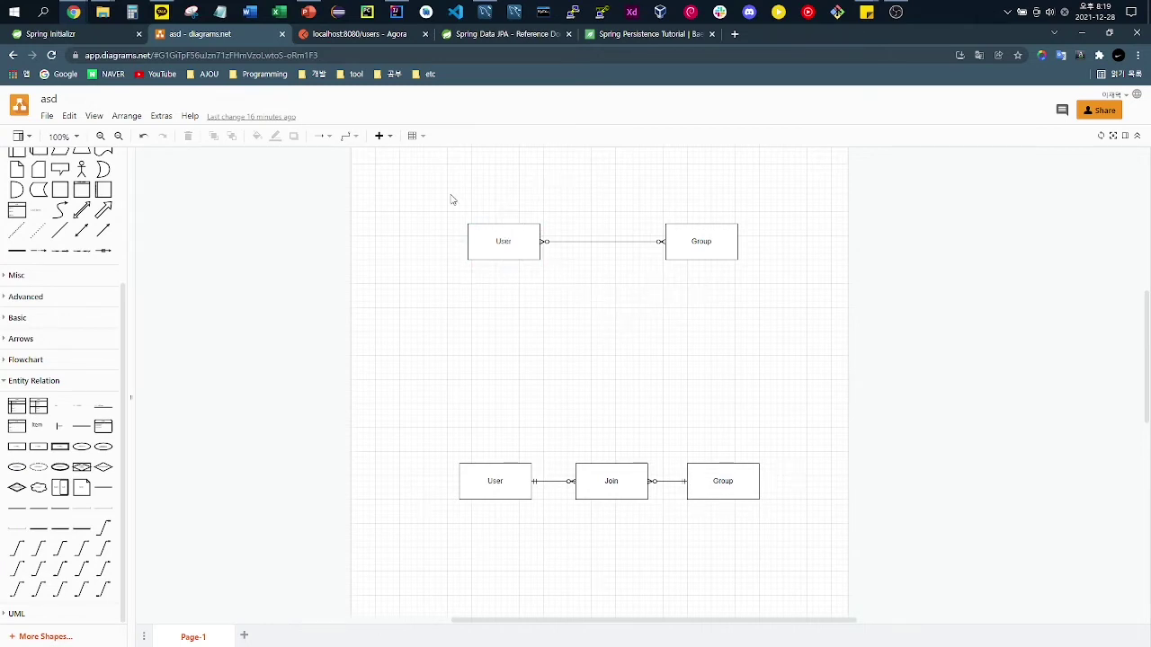
{"action": "left_click_drag", "start_coordinate": [447, 182], "coordinate": [761, 321]}
{"action": "left_click_drag", "start_coordinate": [446, 192], "coordinate": [799, 341]}
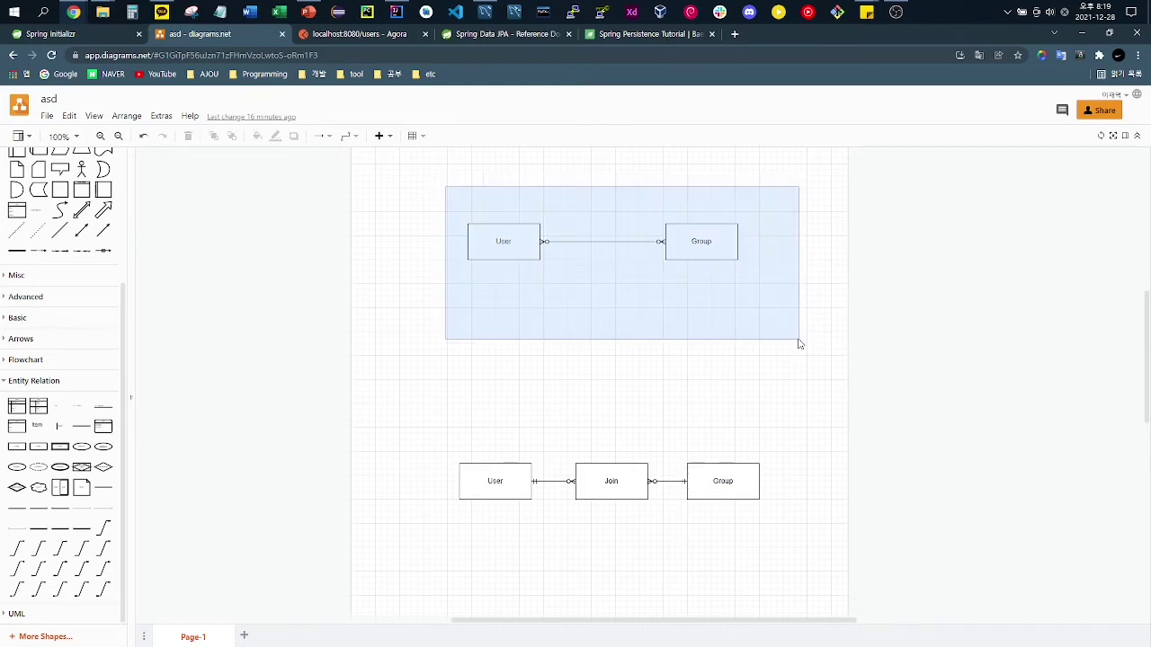
Step: Examine how the Join entity links User and Group, and compare it with the direct User–Group relationship above
{"action": "scroll", "coordinate": [709, 342], "scroll_direction": "down", "scroll_amount": 3}
{"action": "key", "text": "Delete"}
{"action": "left_click_drag", "start_coordinate": [538, 303], "coordinate": [679, 420]}
{"action": "left_click", "coordinate": [514, 334]}
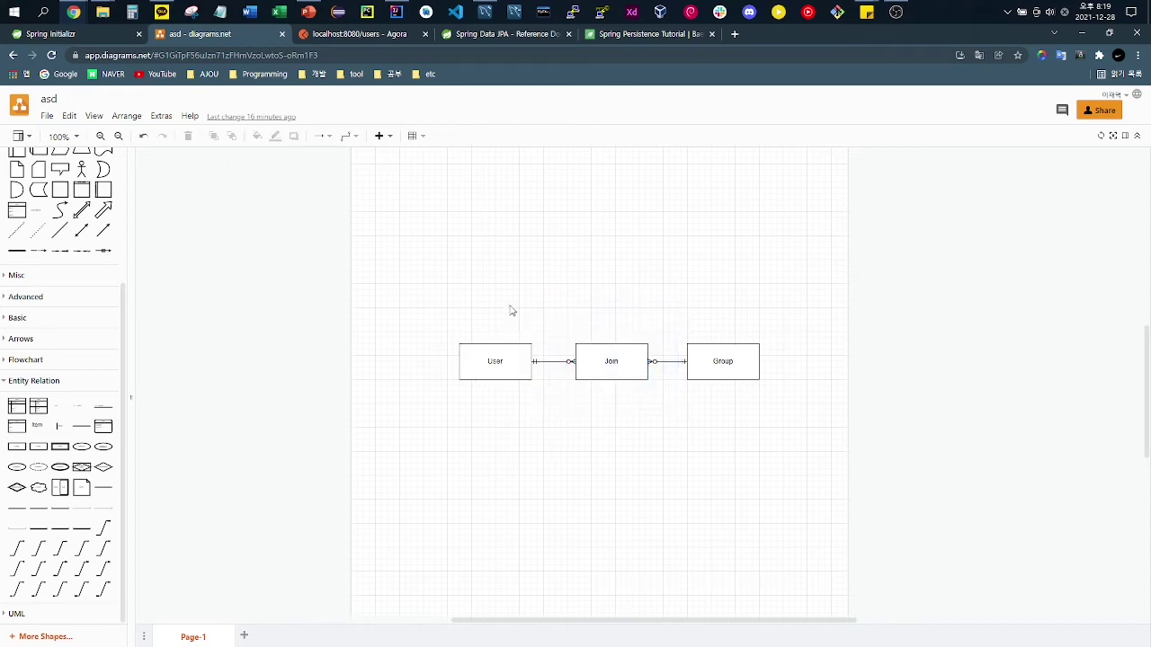
{"action": "left_click_drag", "start_coordinate": [523, 318], "coordinate": [599, 419]}
{"action": "left_click_drag", "start_coordinate": [636, 321], "coordinate": [709, 417]}
{"action": "left_click_drag", "start_coordinate": [793, 426], "coordinate": [452, 291]}
{"action": "scroll", "coordinate": [492, 295], "scroll_direction": "up", "scroll_amount": 1}
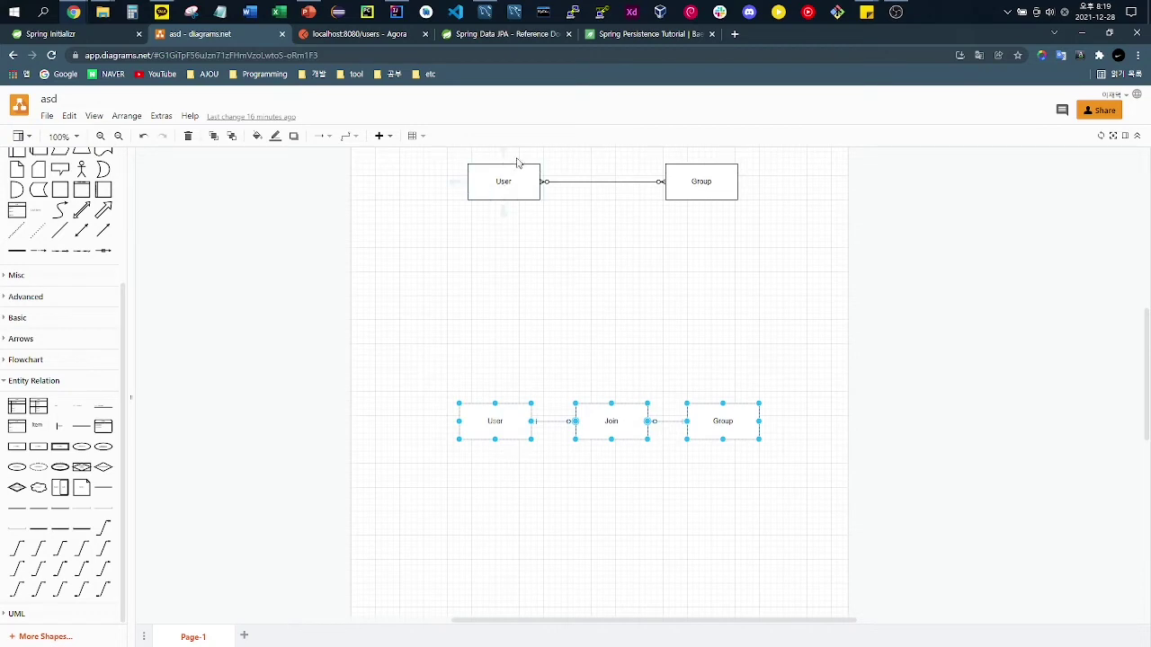
{"action": "left_click_drag", "start_coordinate": [535, 151], "coordinate": [678, 251]}
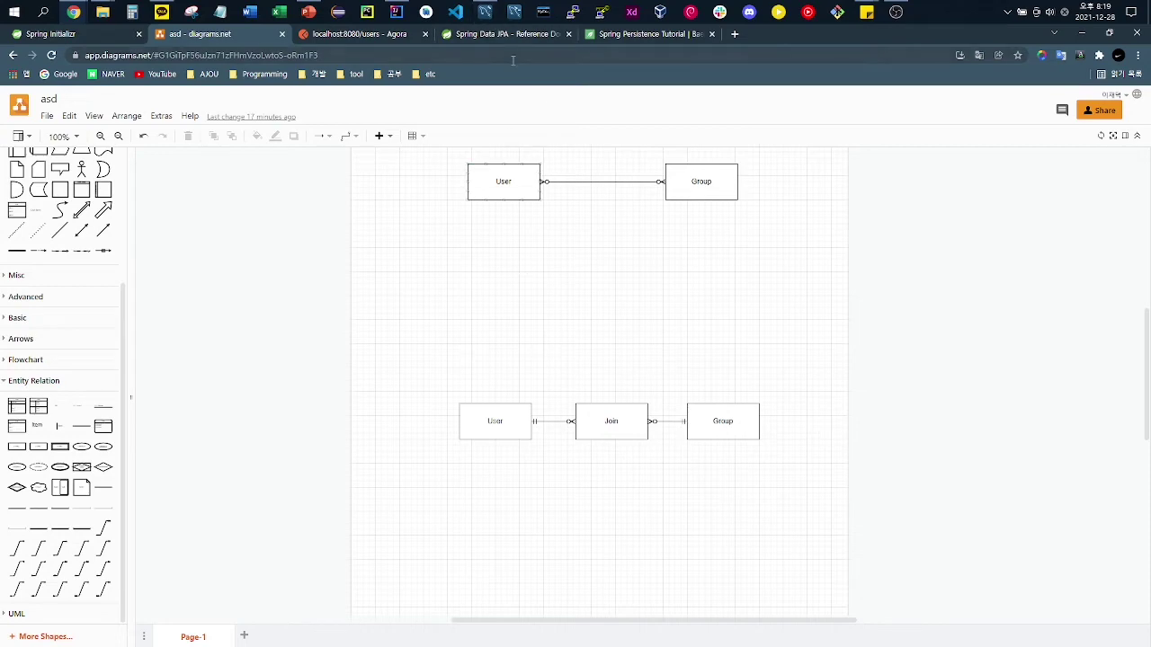
Step: Switch to MySQL Workbench and look through the group, user and join table definitions of the foss schema
{"action": "left_click", "coordinate": [486, 11]}
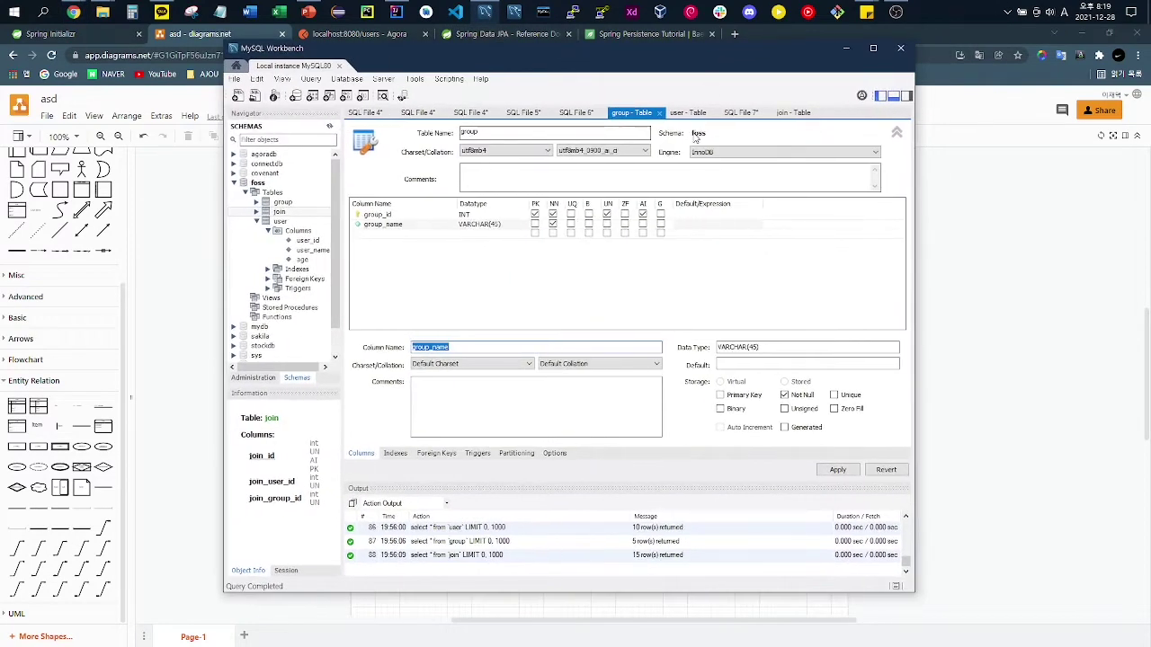
{"action": "left_click", "coordinate": [688, 113]}
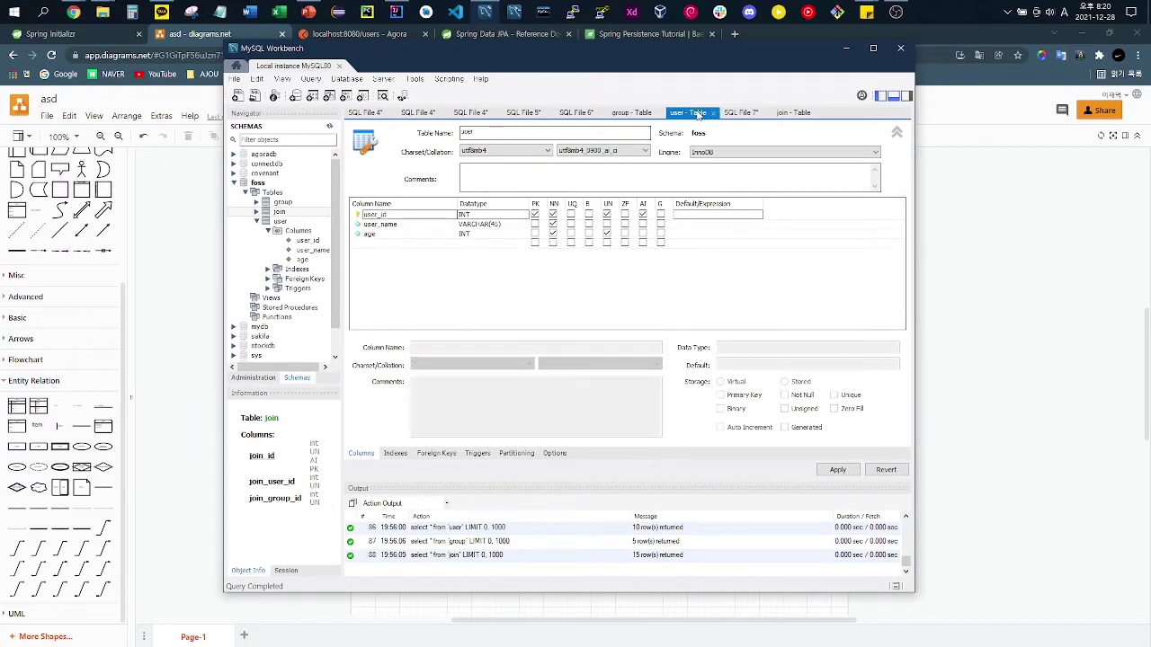
{"action": "left_click", "coordinate": [793, 113]}
{"action": "left_click", "coordinate": [634, 115]}
{"action": "left_click", "coordinate": [684, 115]}
{"action": "left_click", "coordinate": [789, 116]}
Step: Inspect the column settings of user_id and user_name in the user table definition
{"action": "left_click", "coordinate": [691, 115]}
{"action": "left_click", "coordinate": [382, 216]}
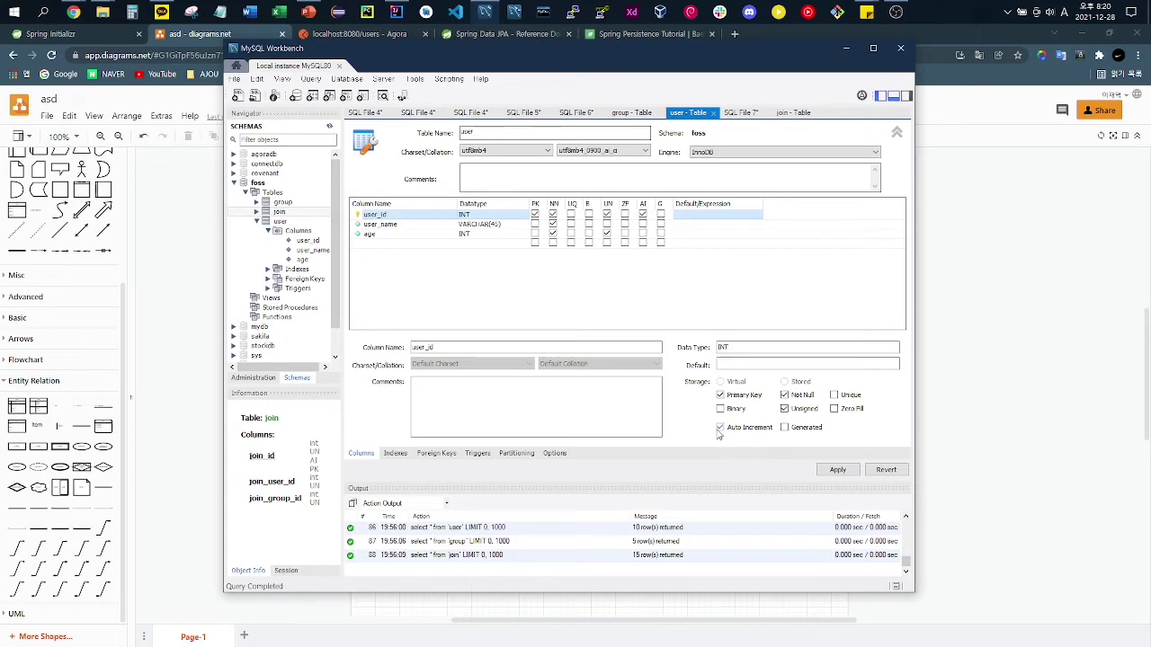
{"action": "left_click", "coordinate": [393, 228]}
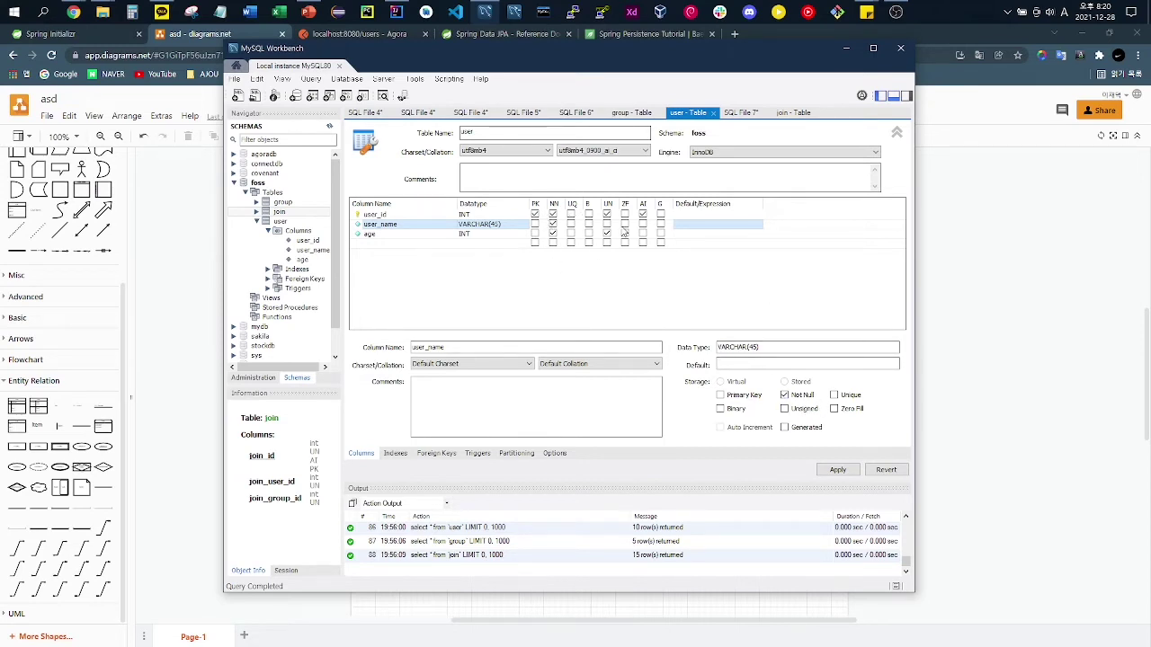
Step: Inspect the age column of the user table, and compare the user table with the group_id and group_name columns of the group table
{"action": "left_click", "coordinate": [377, 235]}
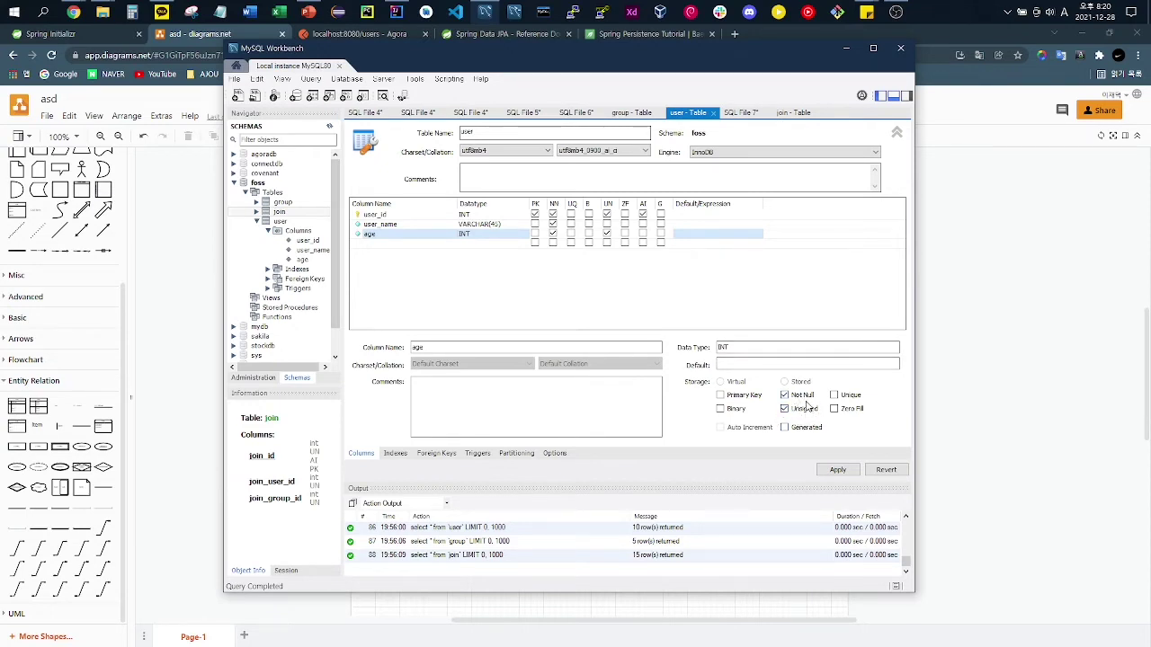
{"action": "left_click", "coordinate": [634, 114]}
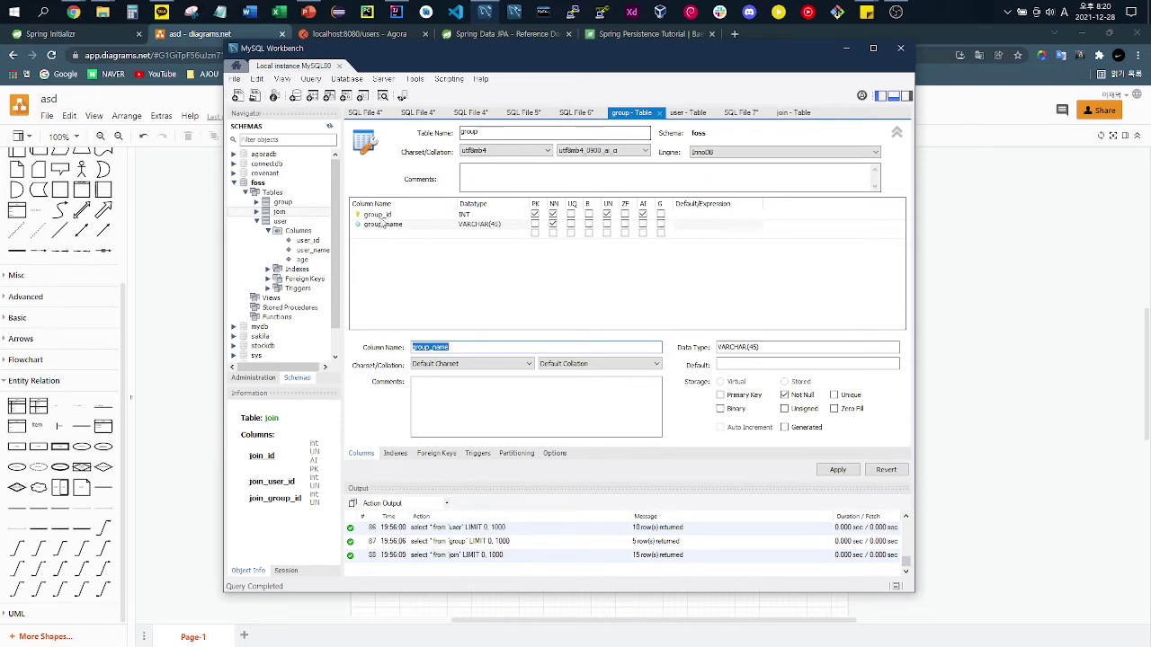
{"action": "left_click", "coordinate": [472, 217]}
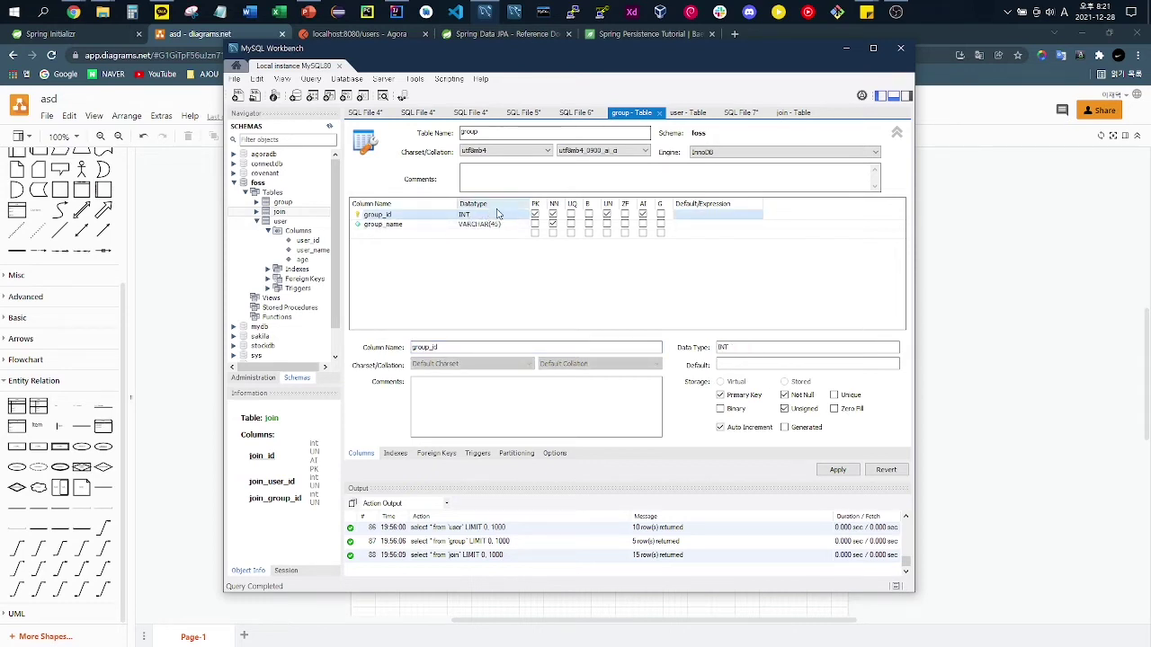
{"action": "left_click", "coordinate": [686, 115]}
{"action": "left_click", "coordinate": [635, 114]}
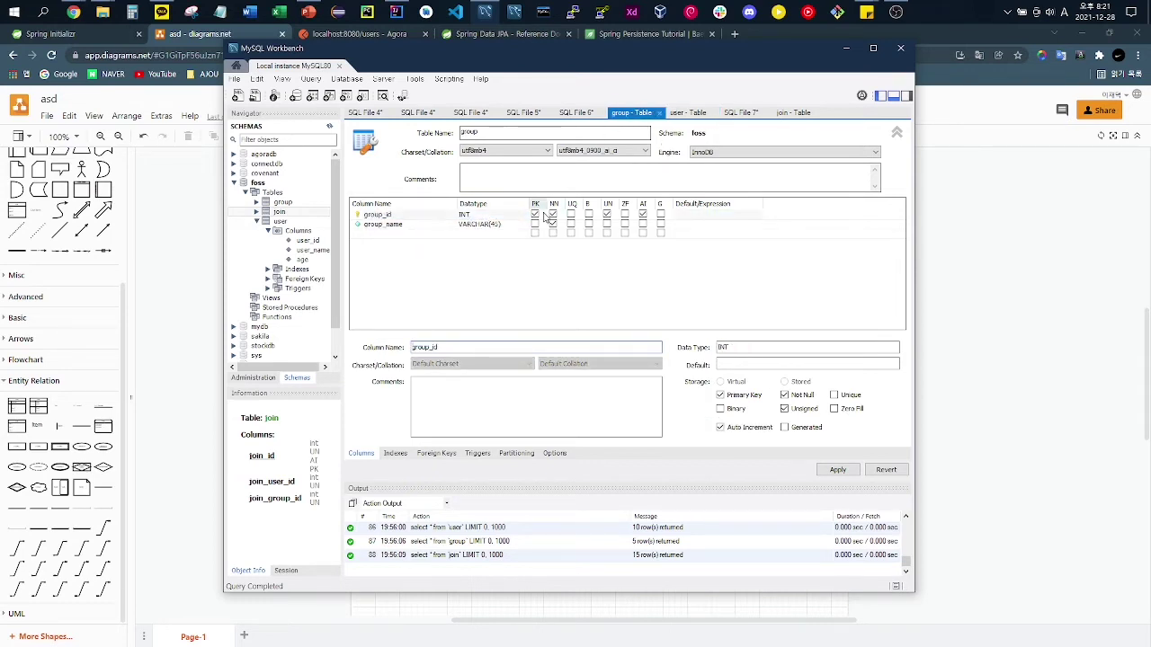
{"action": "left_click", "coordinate": [392, 227]}
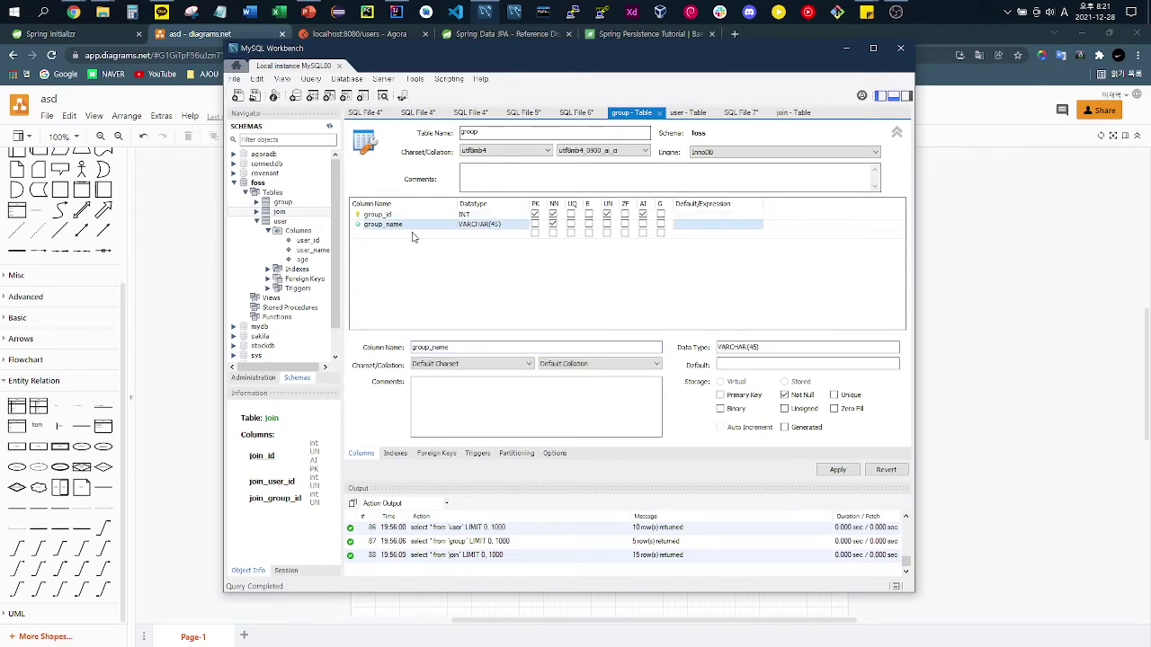
{"action": "left_click", "coordinate": [688, 113]}
{"action": "left_click", "coordinate": [634, 114]}
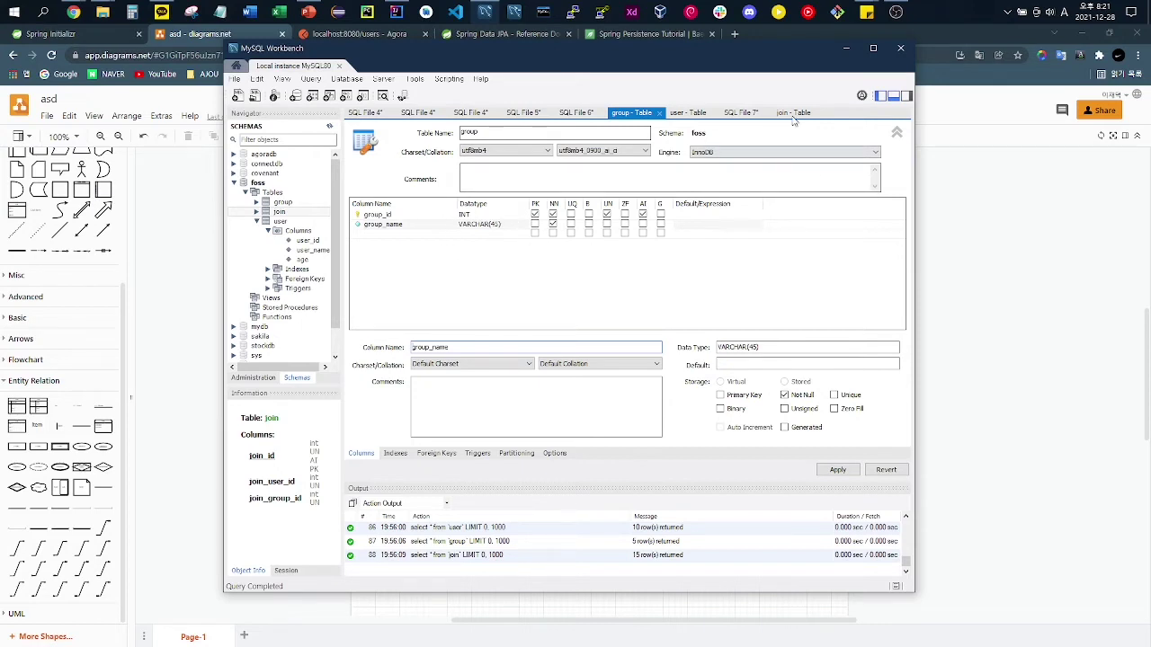
{"action": "left_click", "coordinate": [684, 113]}
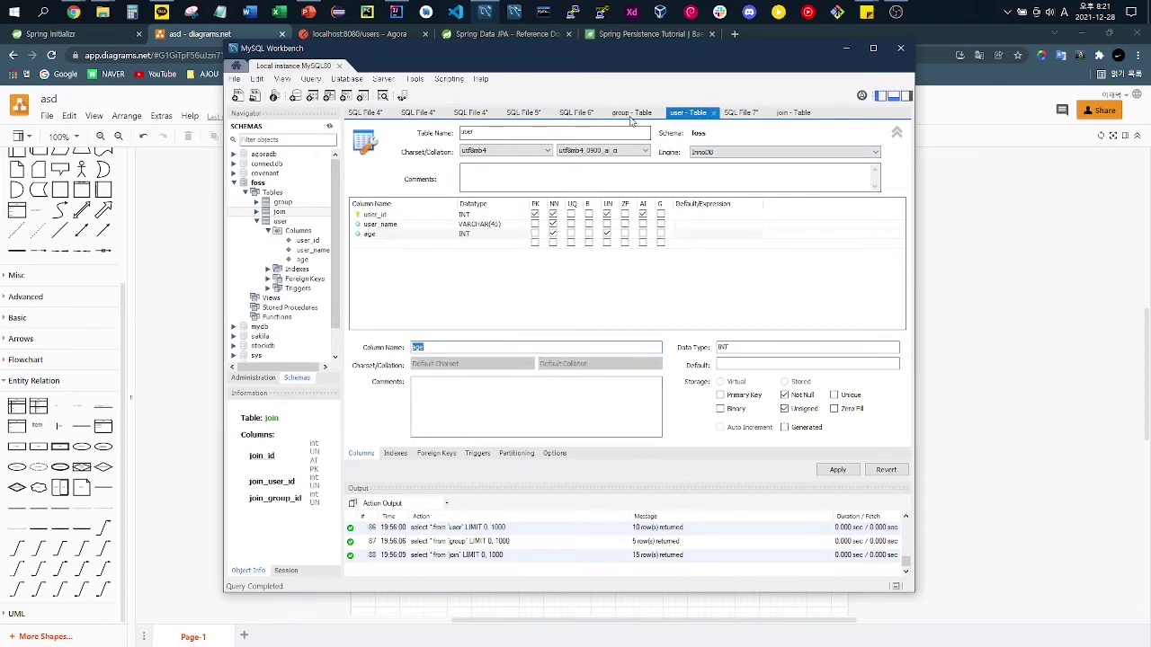
{"action": "left_click", "coordinate": [632, 112]}
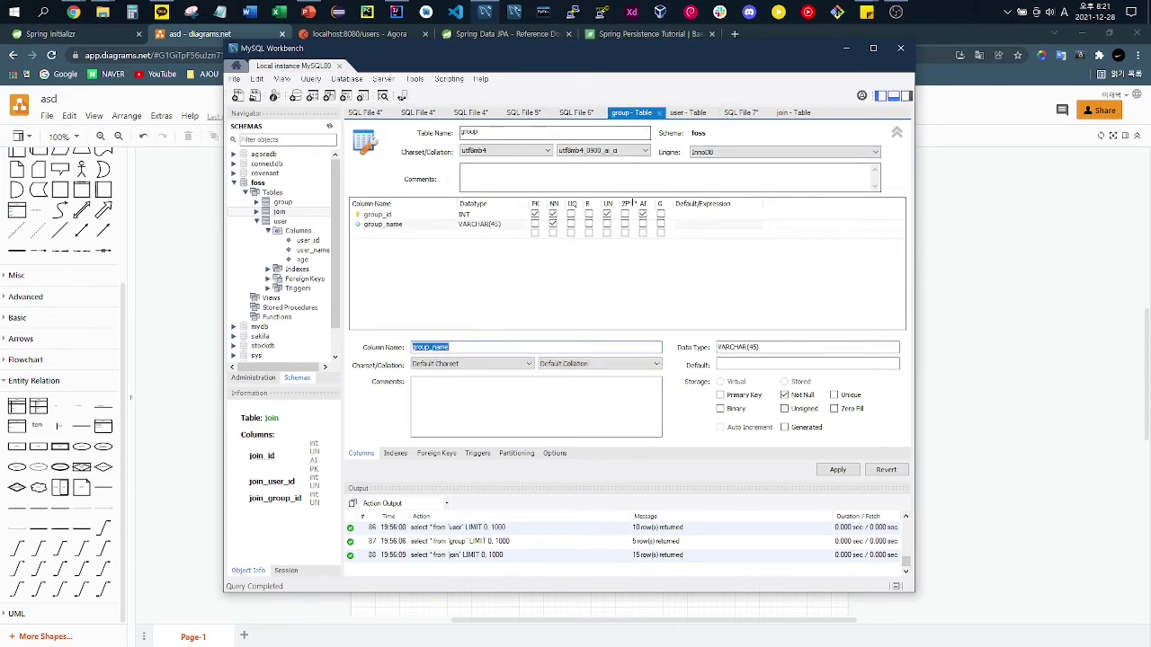
Step: Inspect the join_id, join_user_id and join_group_id columns of the join table against the user and group tables
{"action": "left_click", "coordinate": [791, 114]}
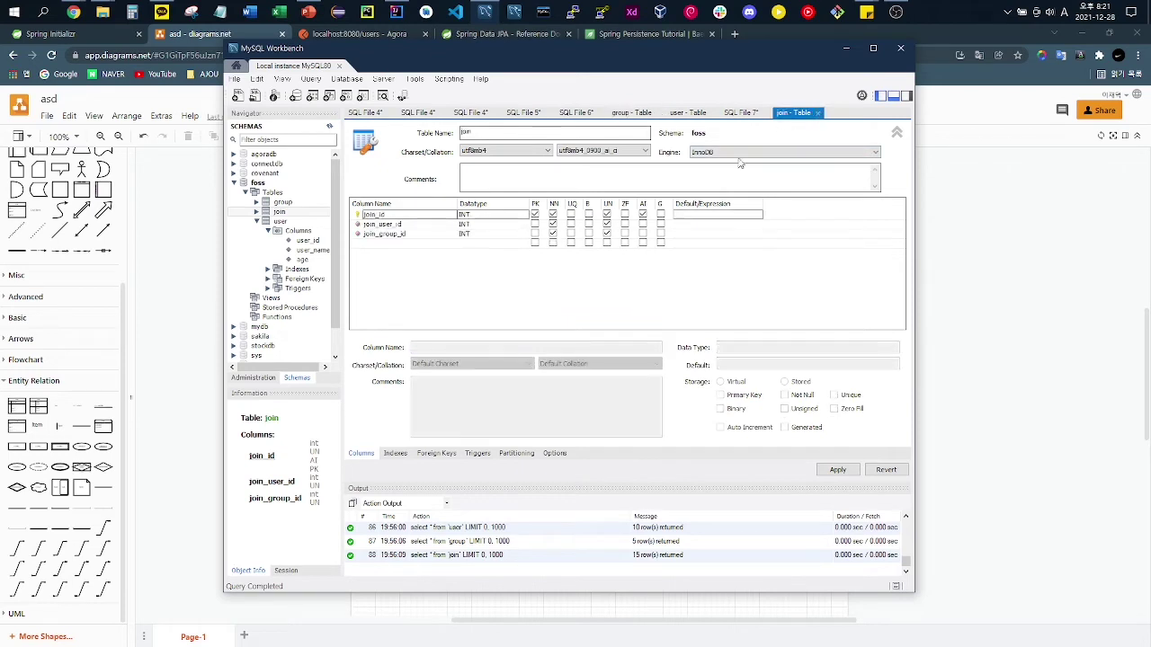
{"action": "left_click", "coordinate": [411, 216]}
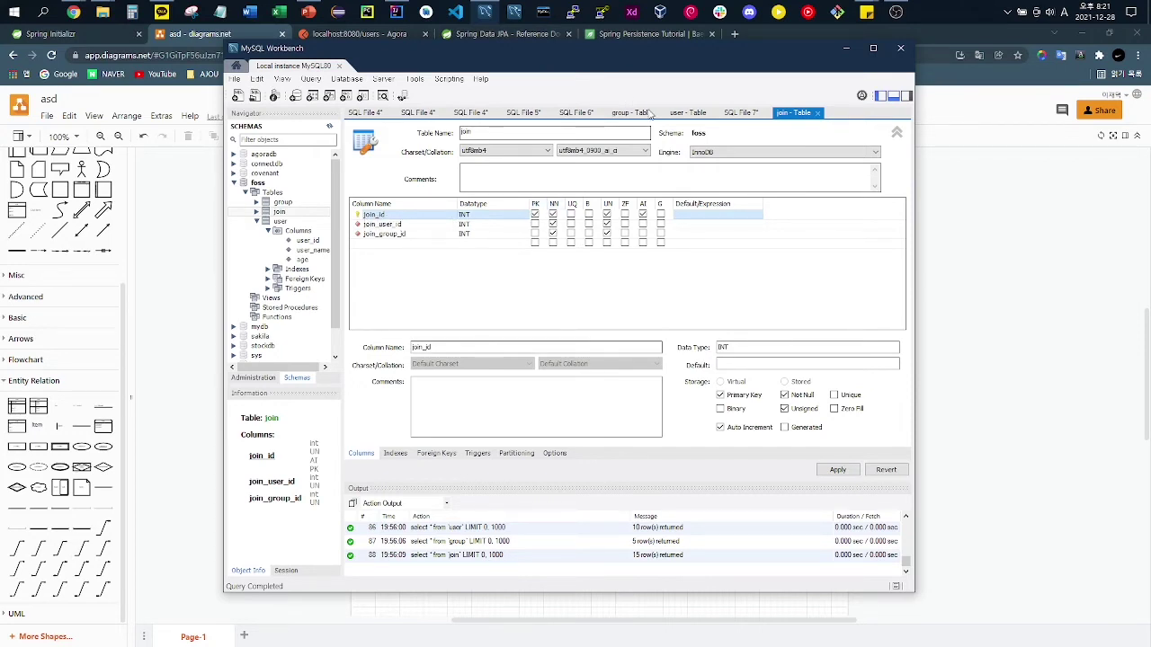
{"action": "left_click", "coordinate": [382, 224]}
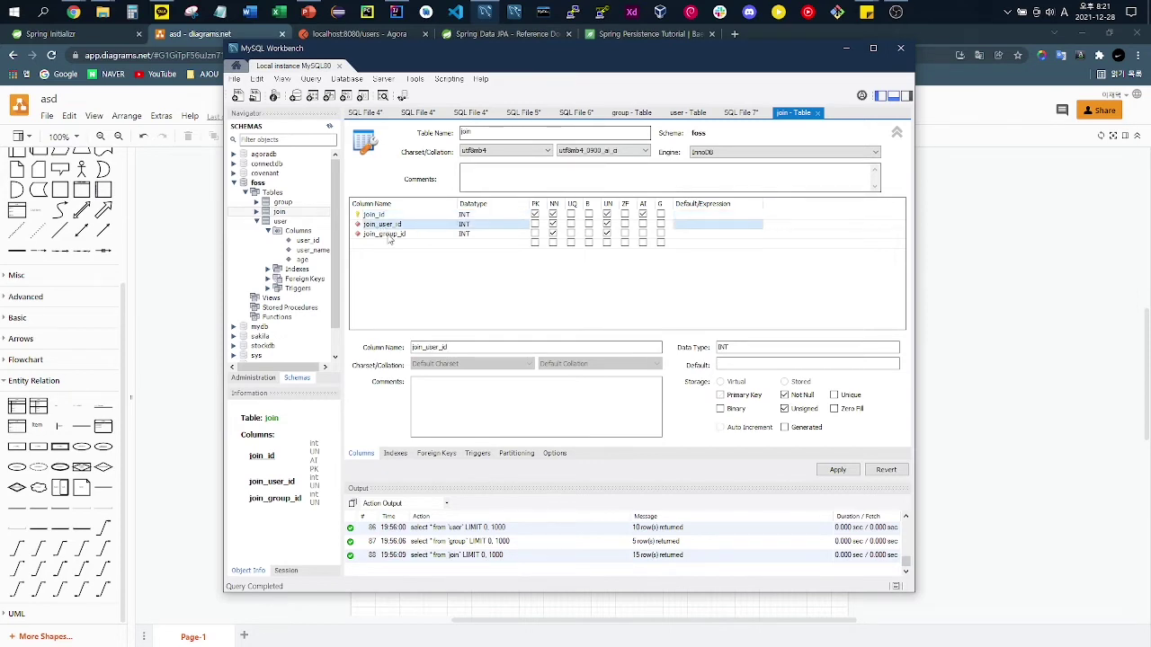
{"action": "left_click", "coordinate": [388, 235]}
{"action": "left_click", "coordinate": [387, 215]}
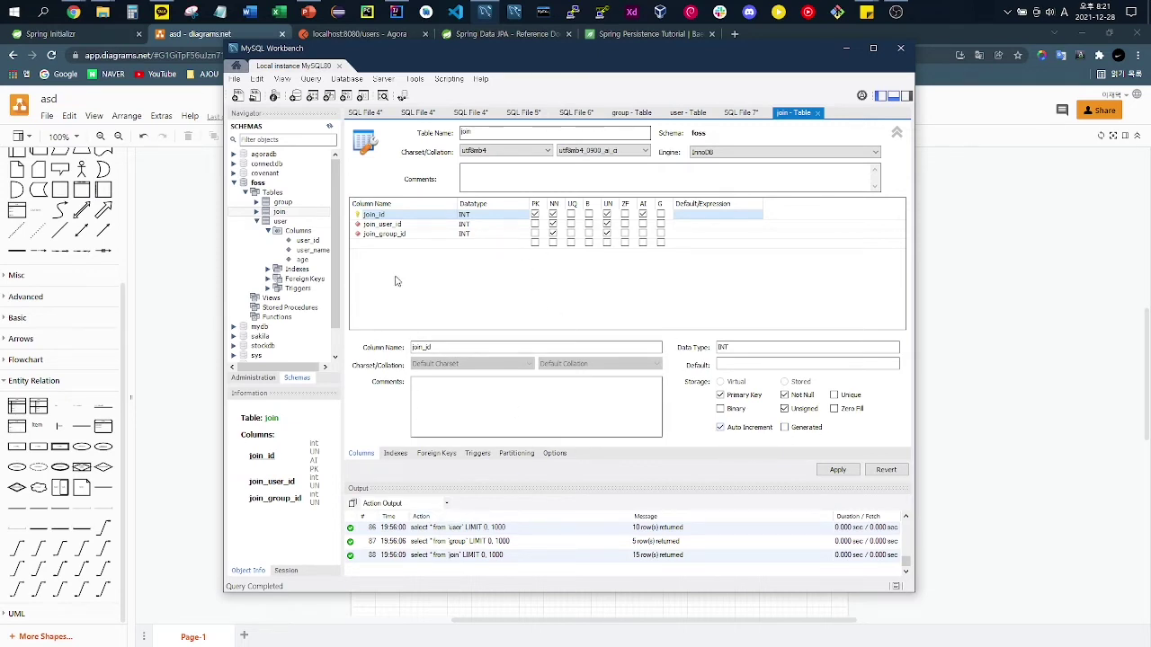
{"action": "left_click", "coordinate": [389, 236]}
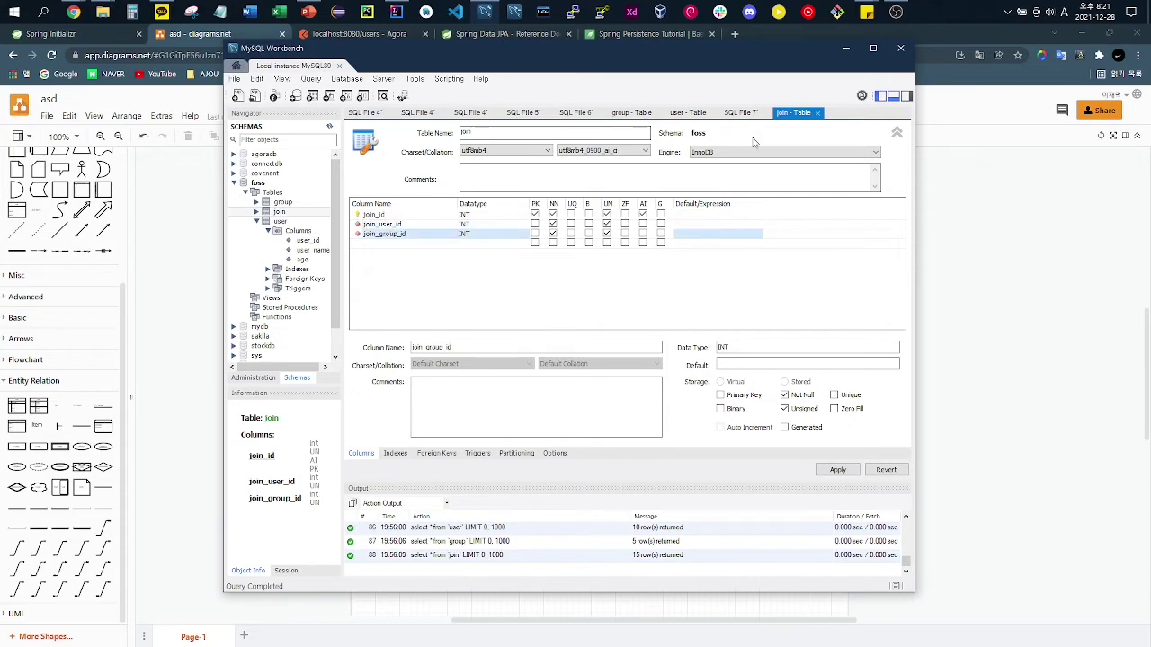
{"action": "left_click", "coordinate": [693, 115]}
{"action": "left_click", "coordinate": [629, 113]}
{"action": "left_click", "coordinate": [795, 113]}
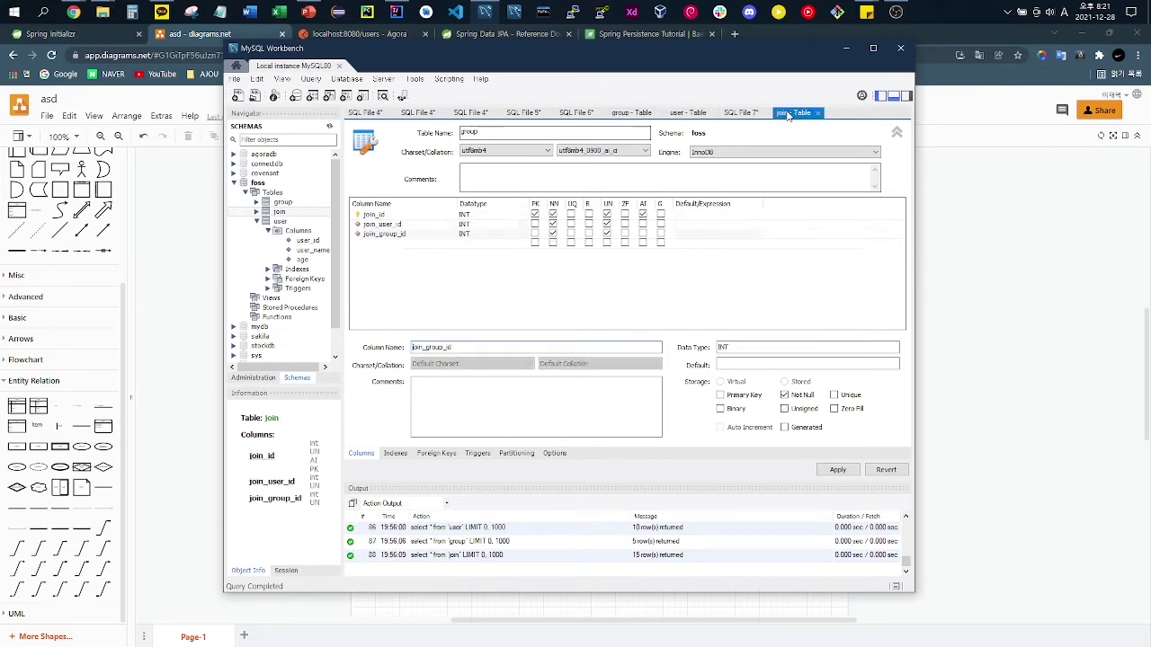
Step: Examine the join_group and join_user foreign keys of the join table and the columns they reference
{"action": "left_click", "coordinate": [438, 453]}
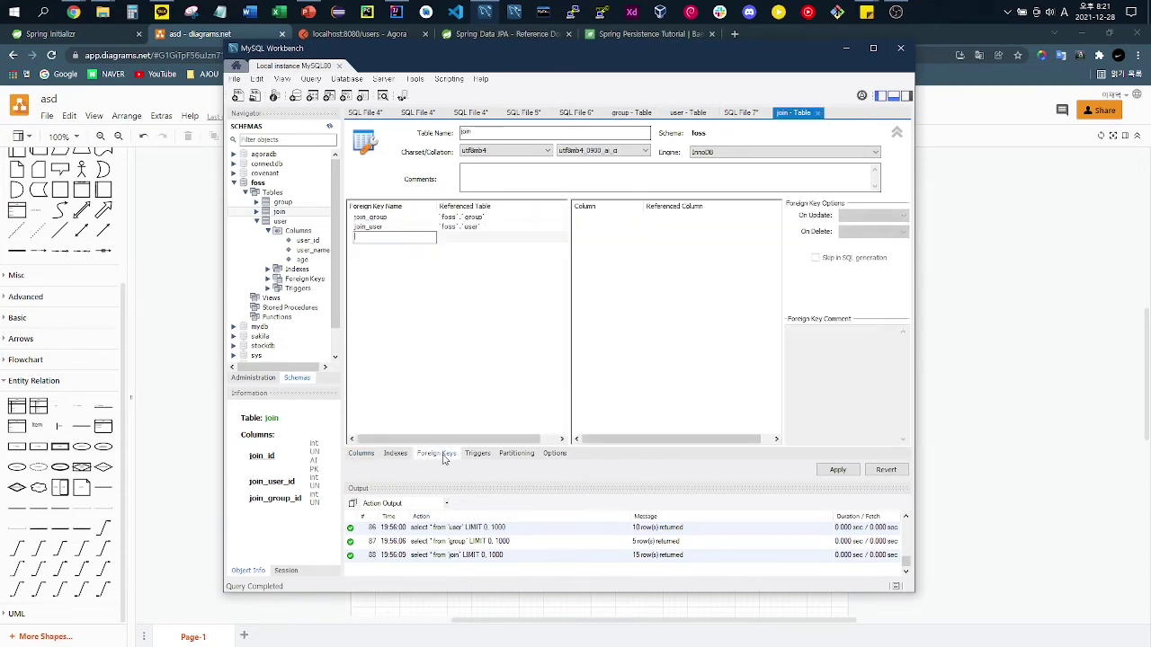
{"action": "left_click", "coordinate": [395, 223]}
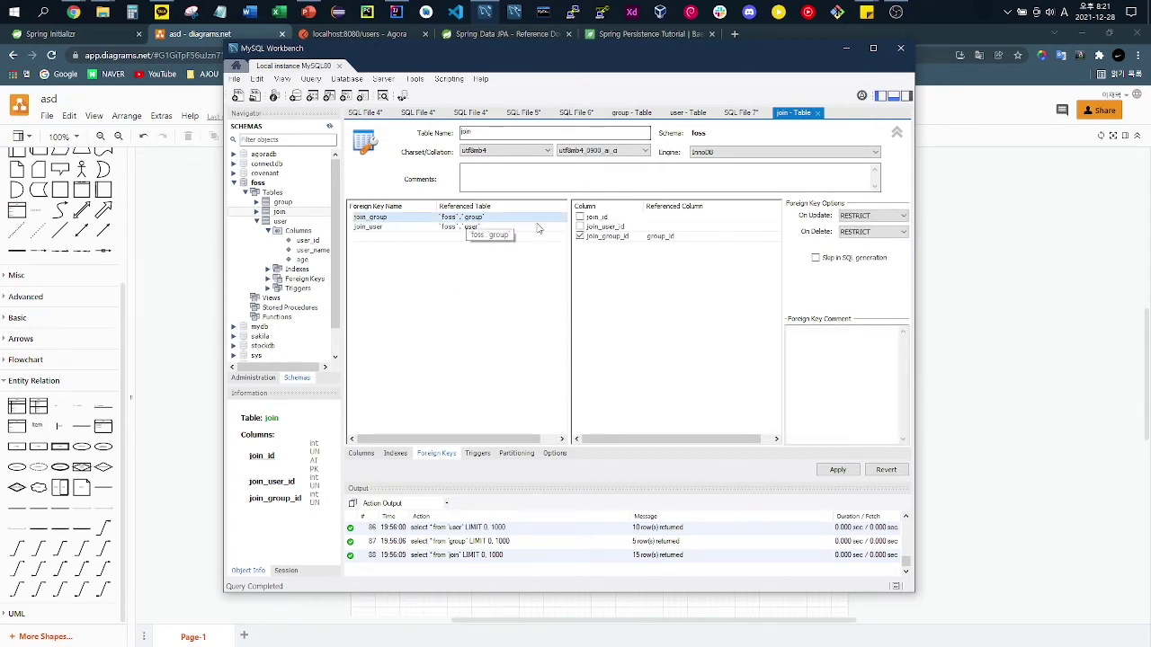
{"action": "left_click", "coordinate": [390, 229]}
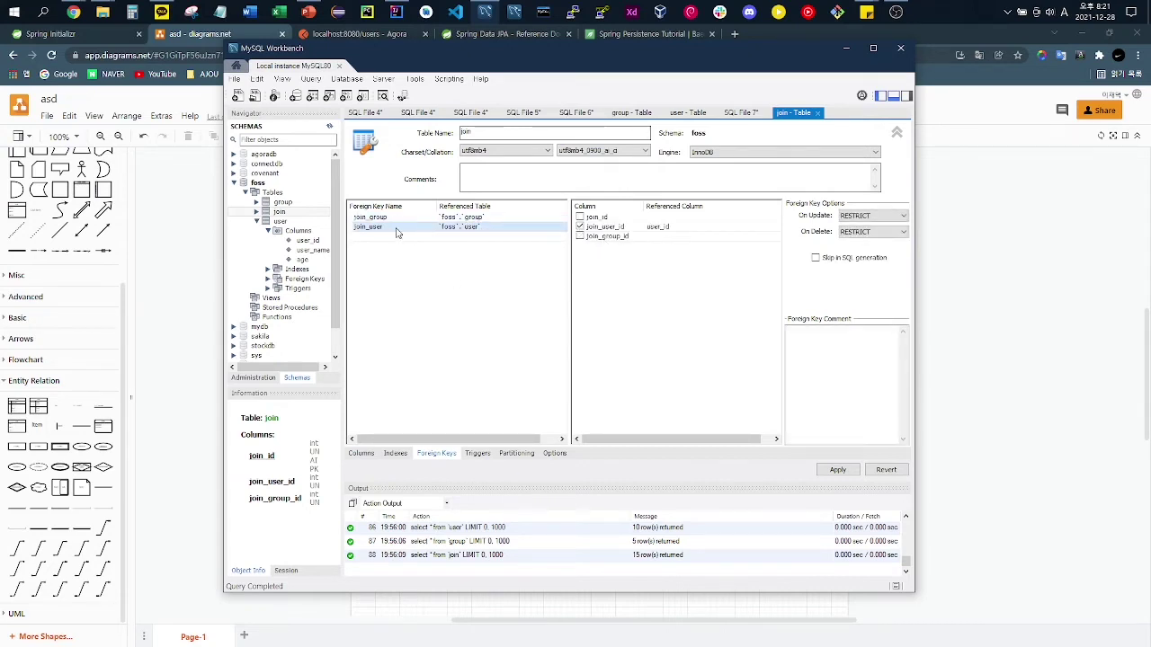
{"action": "left_click", "coordinate": [621, 229]}
{"action": "left_click", "coordinate": [647, 230]}
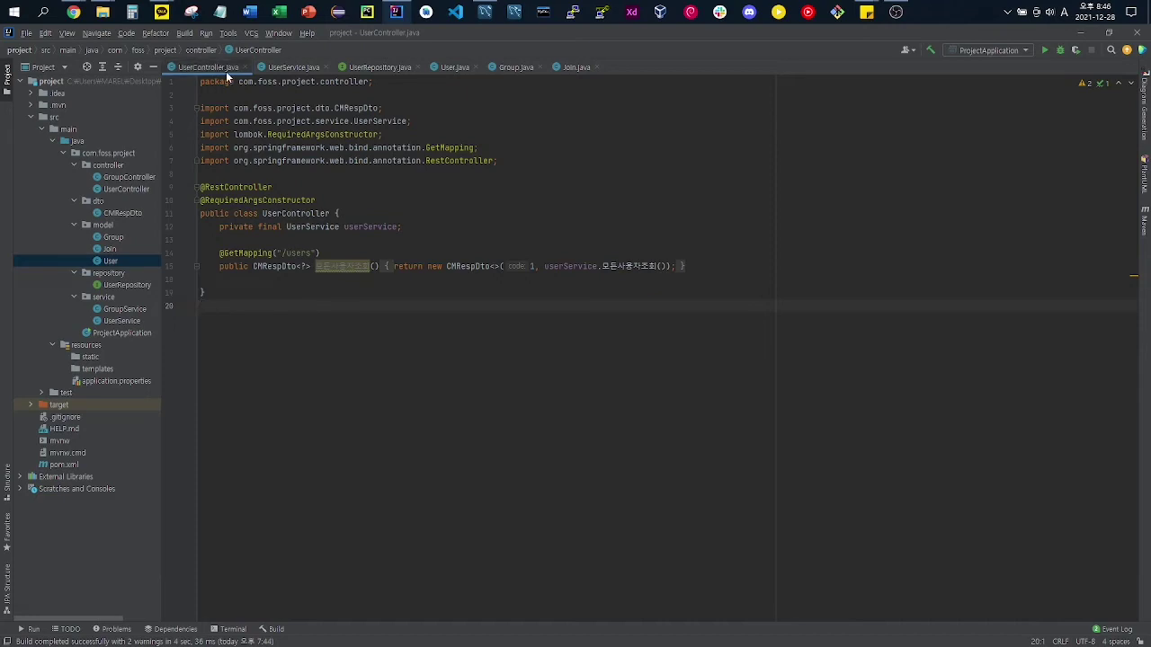
Step: Look through the UserController, UserService and UserRepository source files of the Spring Boot project
{"action": "left_click", "coordinate": [293, 67]}
{"action": "left_click", "coordinate": [370, 67]}
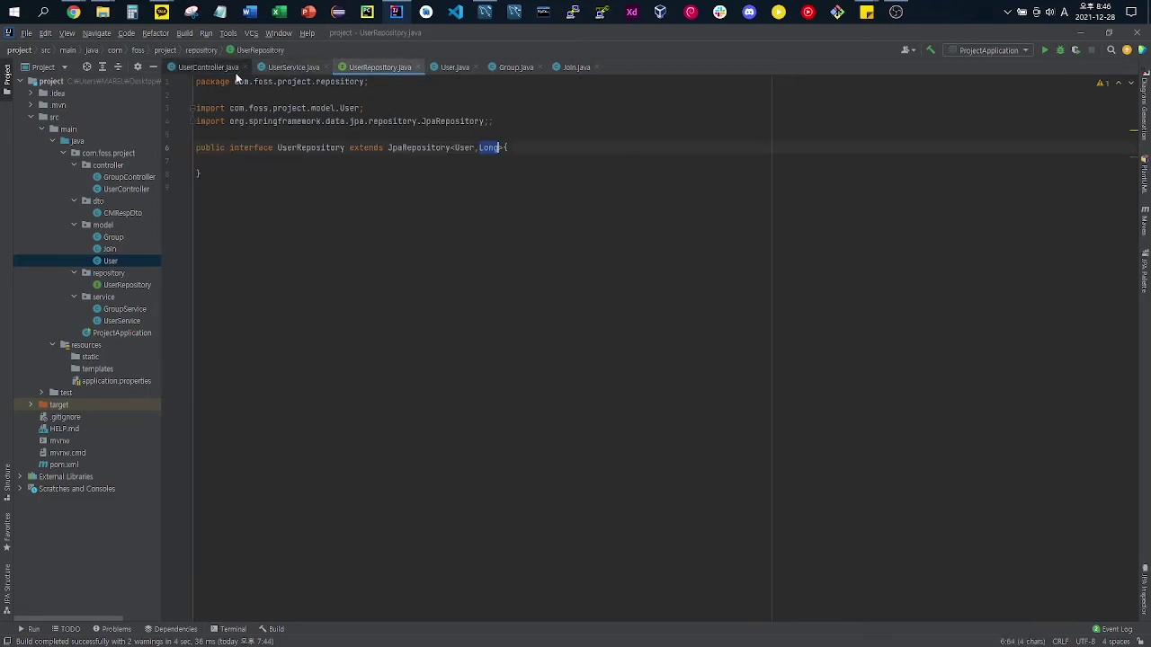
{"action": "left_click", "coordinate": [230, 67]}
{"action": "left_click", "coordinate": [293, 67]}
{"action": "left_click", "coordinate": [371, 67]}
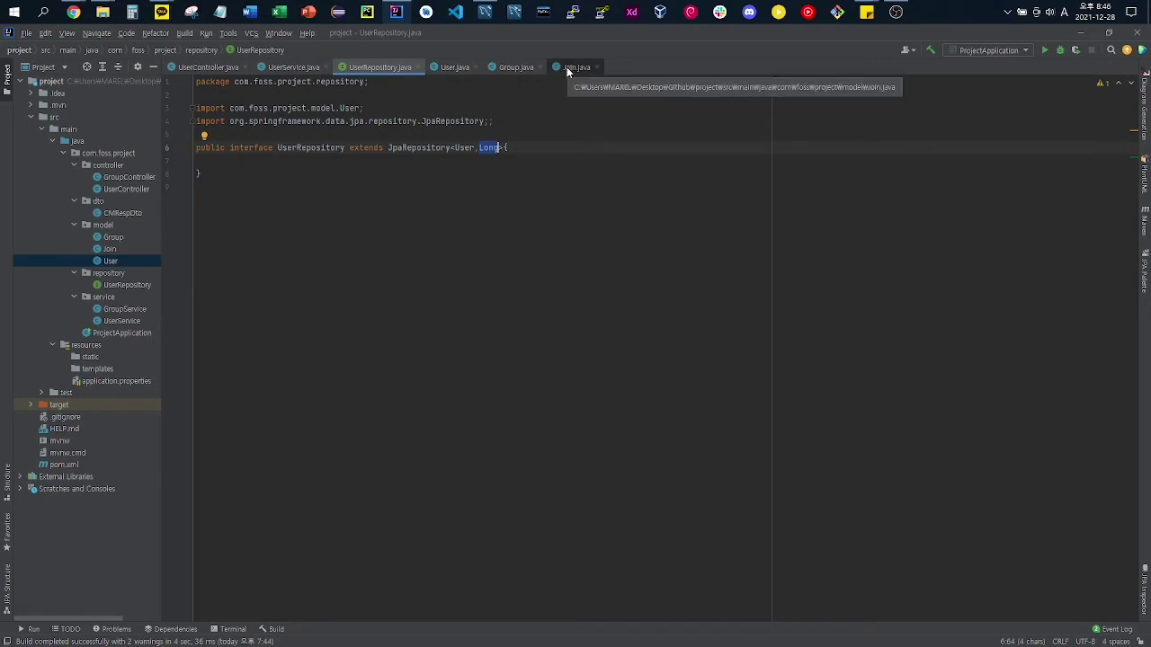
{"action": "left_click", "coordinate": [446, 68]}
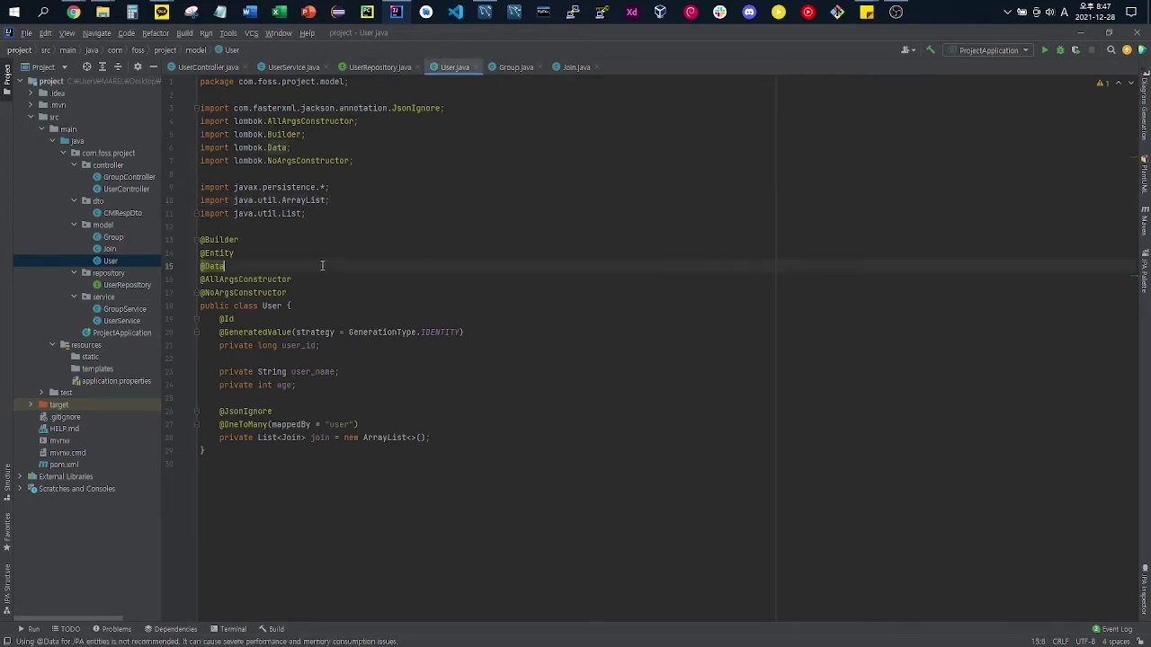
{"action": "left_click_drag", "start_coordinate": [315, 270], "coordinate": [177, 275]}
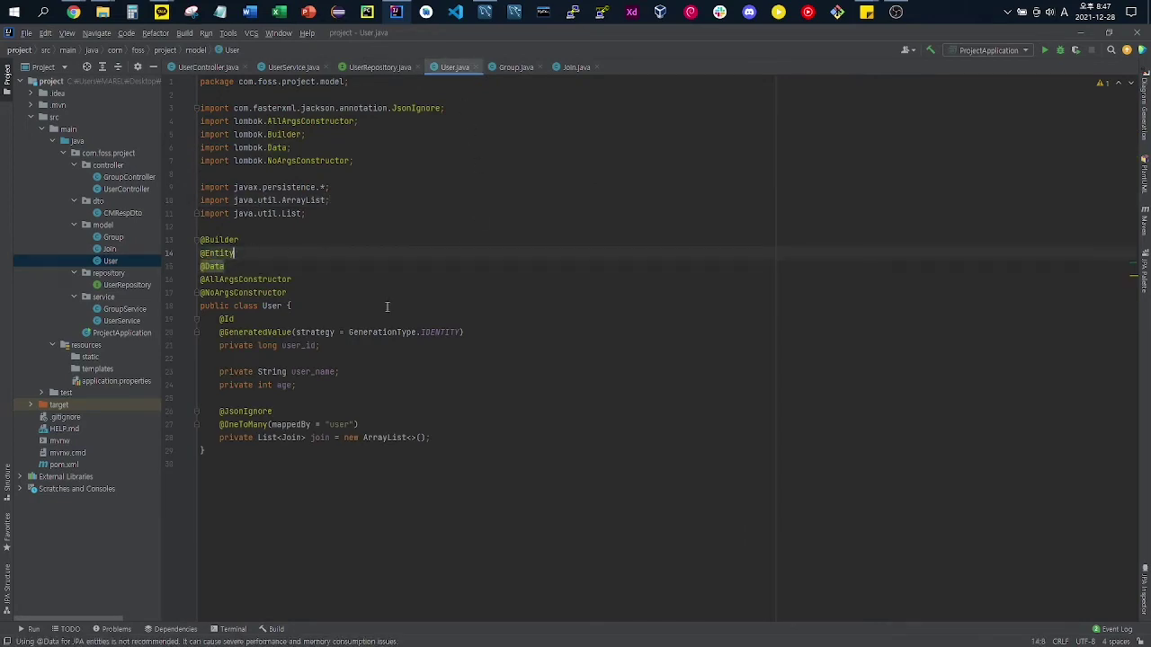
{"action": "mouse_move", "coordinate": [305, 293]}
{"action": "left_mouse_down"}
{"action": "mouse_move", "coordinate": [178, 253]}
{"action": "mouse_move", "coordinate": [253, 240]}
{"action": "mouse_move", "coordinate": [194, 241]}
{"action": "left_mouse_up"}
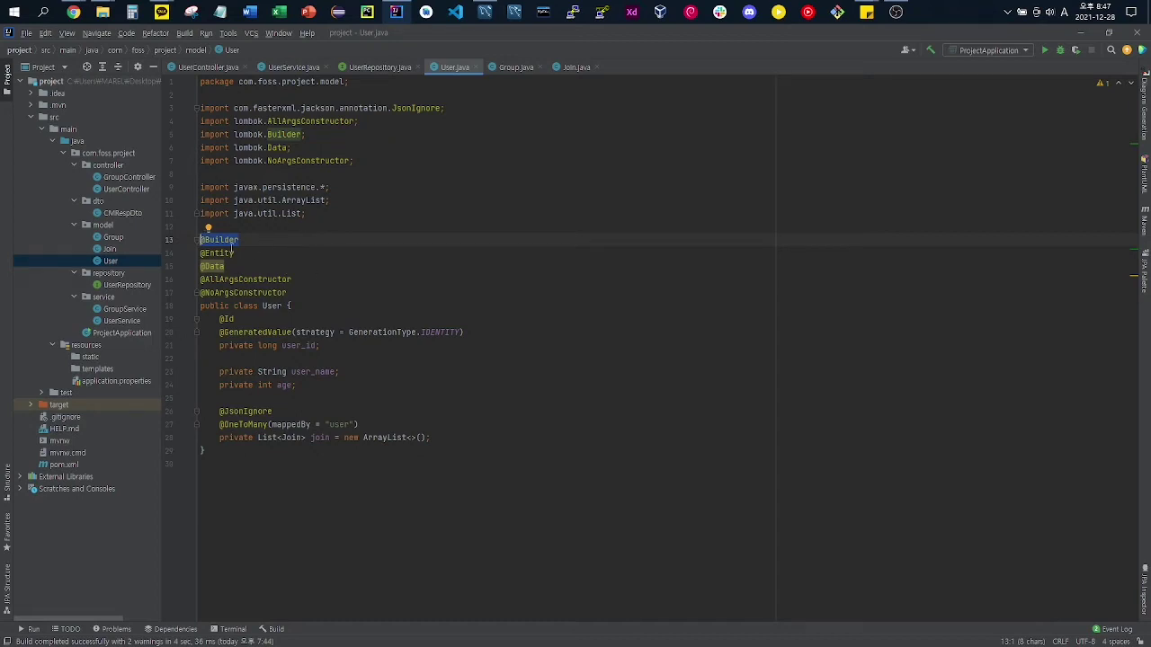
{"action": "left_click_drag", "start_coordinate": [245, 259], "coordinate": [187, 254]}
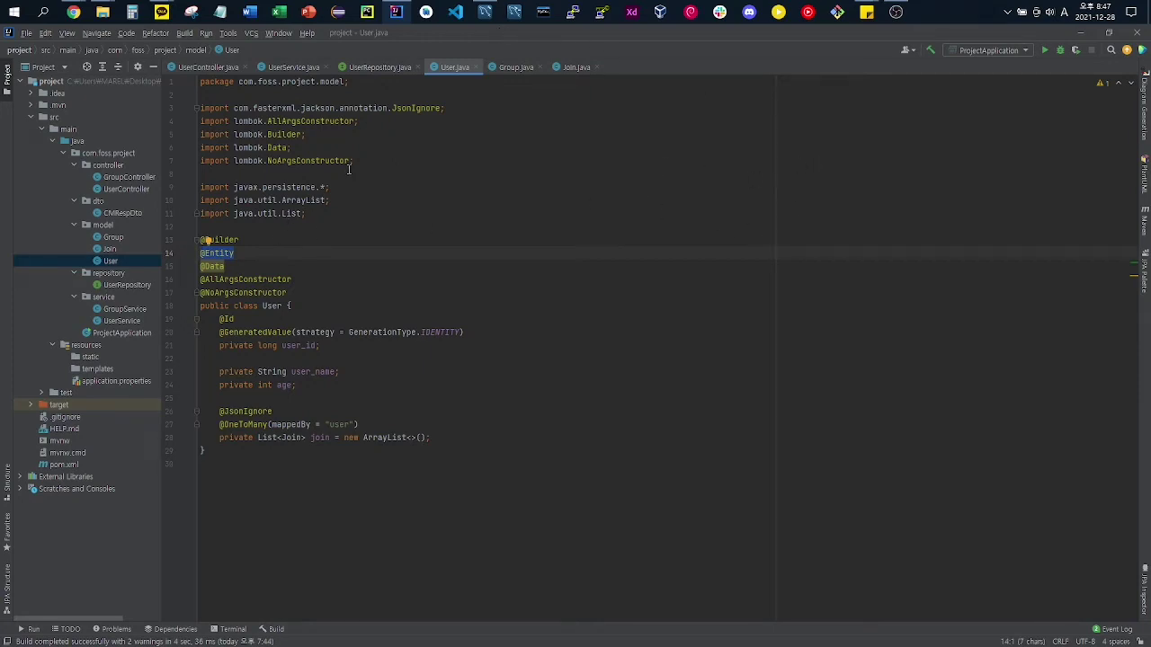
{"action": "mouse_move", "coordinate": [234, 305]}
{"action": "left_mouse_down"}
{"action": "mouse_move", "coordinate": [298, 305]}
{"action": "mouse_move", "coordinate": [234, 306]}
{"action": "left_mouse_up"}
{"action": "left_click", "coordinate": [301, 298]}
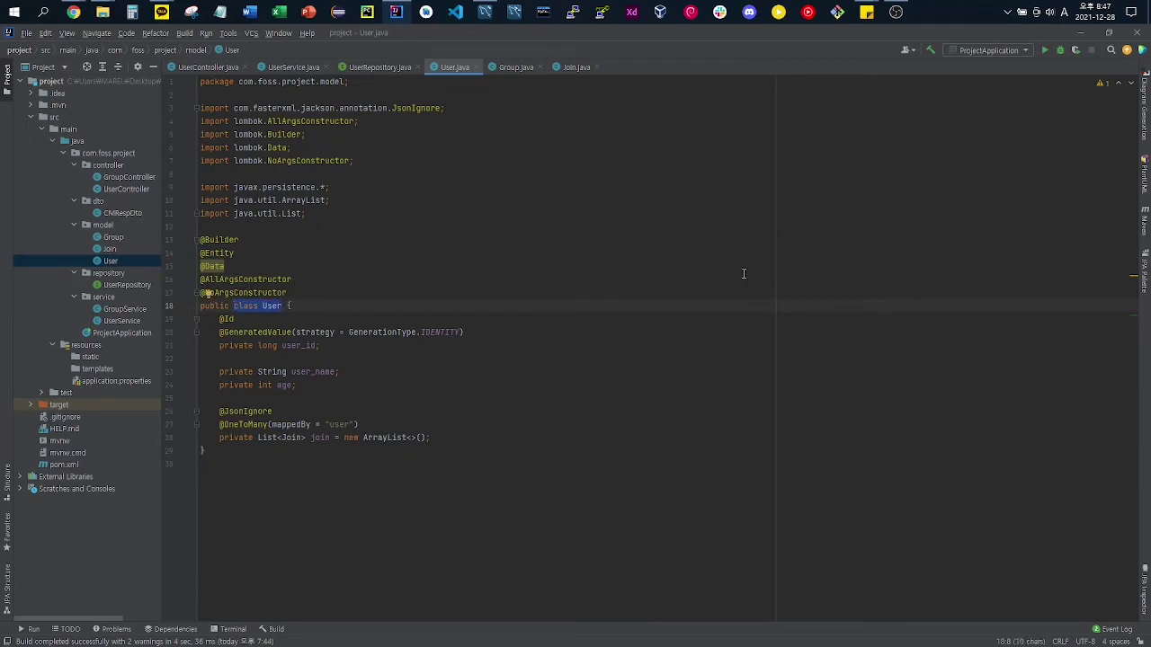